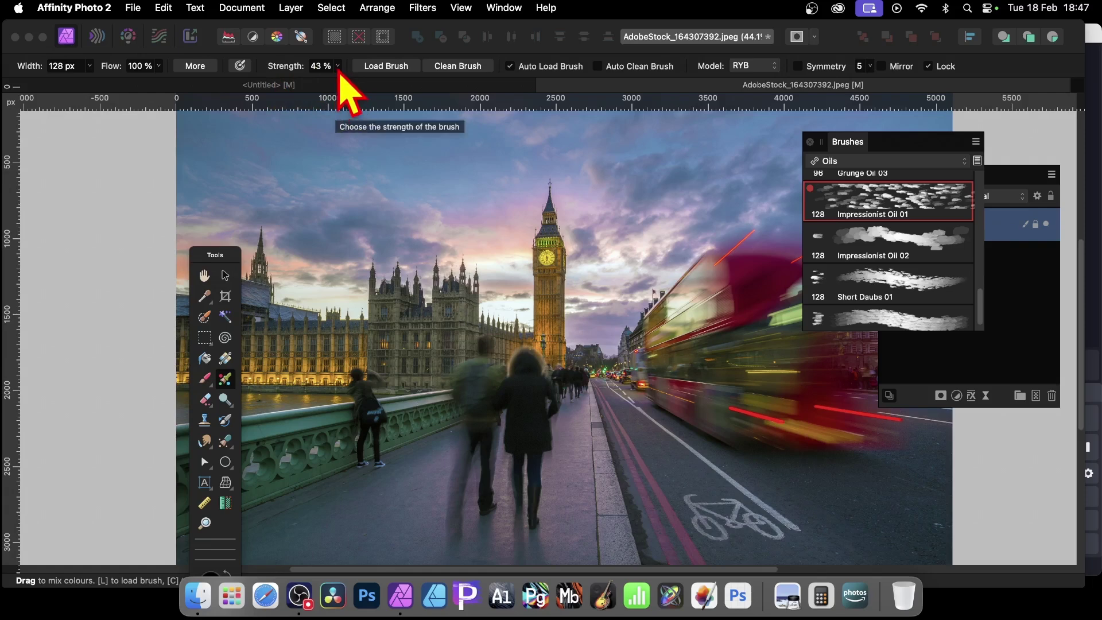
Try smearing the photo's centre with the Impressionist Oil 01 mixer brush at 43% and 100% strength, undoing each stroke.
mouse_move(529, 295)
left_mouse_down()
mouse_move(421, 245)
mouse_move(624, 351)
mouse_move(425, 253)
mouse_move(516, 273)
mouse_move(499, 259)
mouse_move(556, 303)
mouse_move(592, 288)
mouse_move(587, 270)
mouse_move(497, 194)
mouse_move(419, 232)
mouse_move(550, 441)
mouse_move(459, 416)
mouse_move(494, 298)
left_mouse_up()
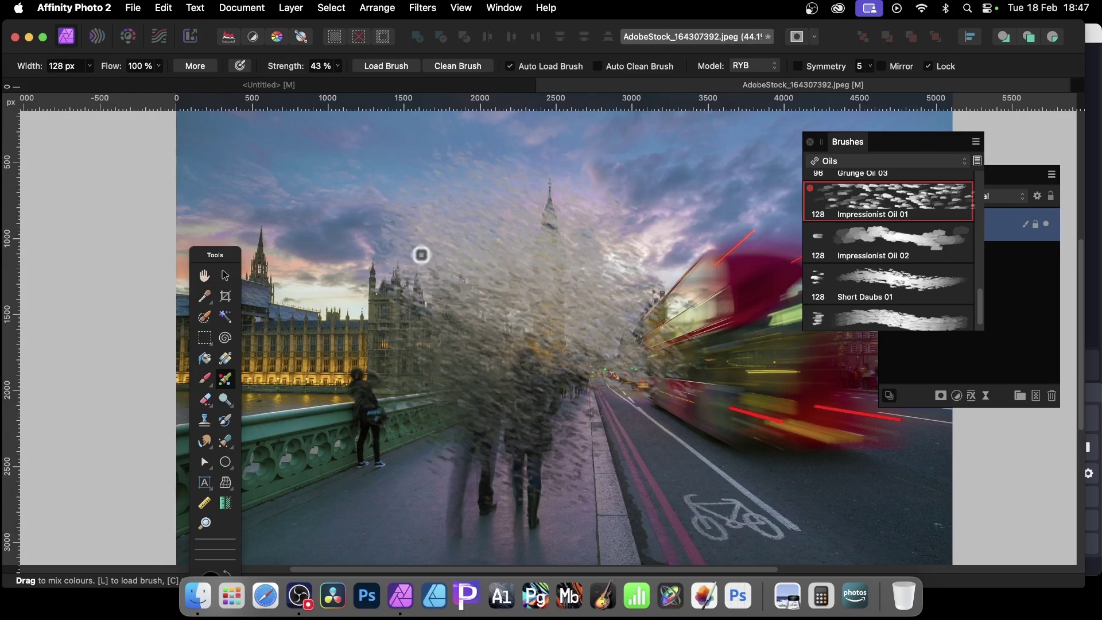
key("super+z")
left_click(338, 66)
left_click_drag(342, 85, 401, 97)
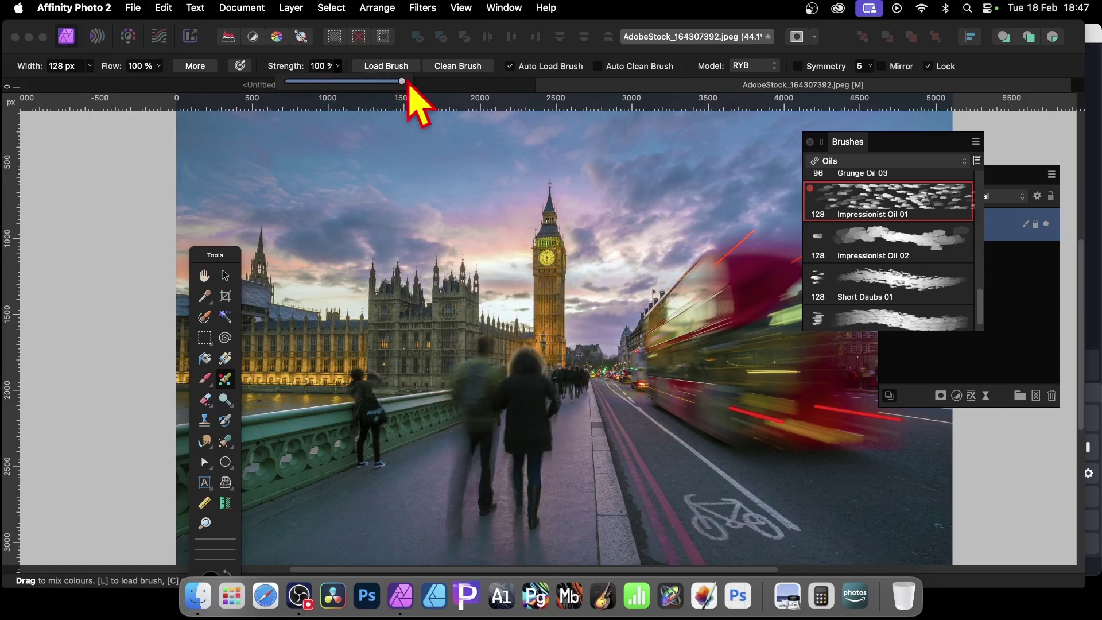
mouse_move(561, 246)
left_mouse_down()
mouse_move(538, 286)
mouse_move(511, 275)
mouse_move(545, 316)
mouse_move(408, 234)
mouse_move(568, 360)
mouse_move(428, 241)
mouse_move(580, 313)
left_mouse_up()
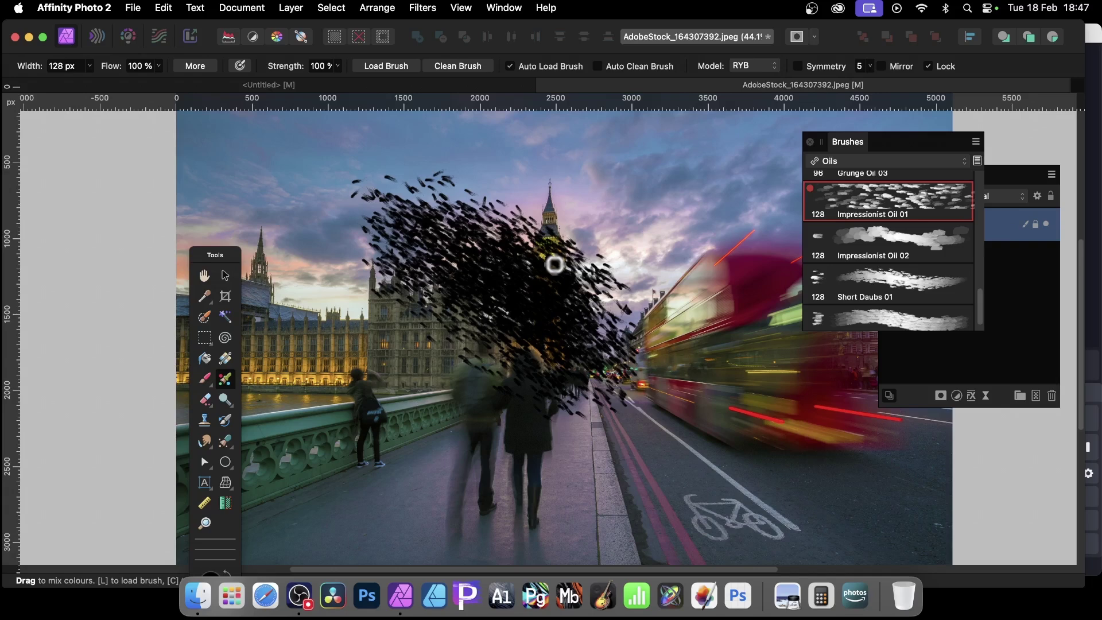
key("super+z")
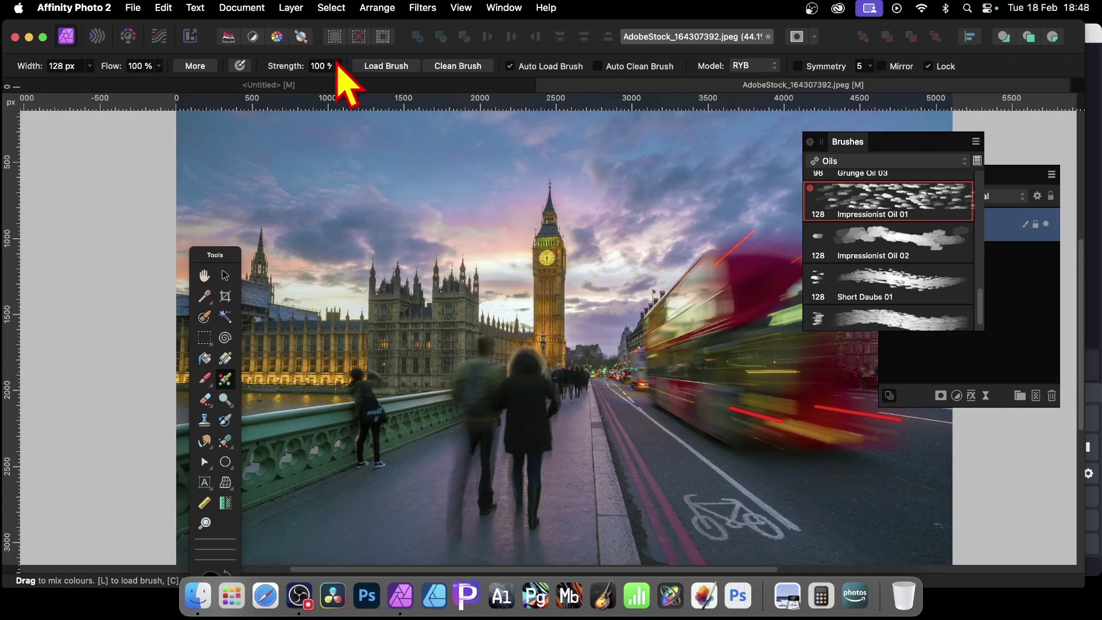
Set the mixer brush strength to 38%, test it over the clock tower and pedestrians, and undo the stroke.
left_click_drag(339, 66, 266, 81)
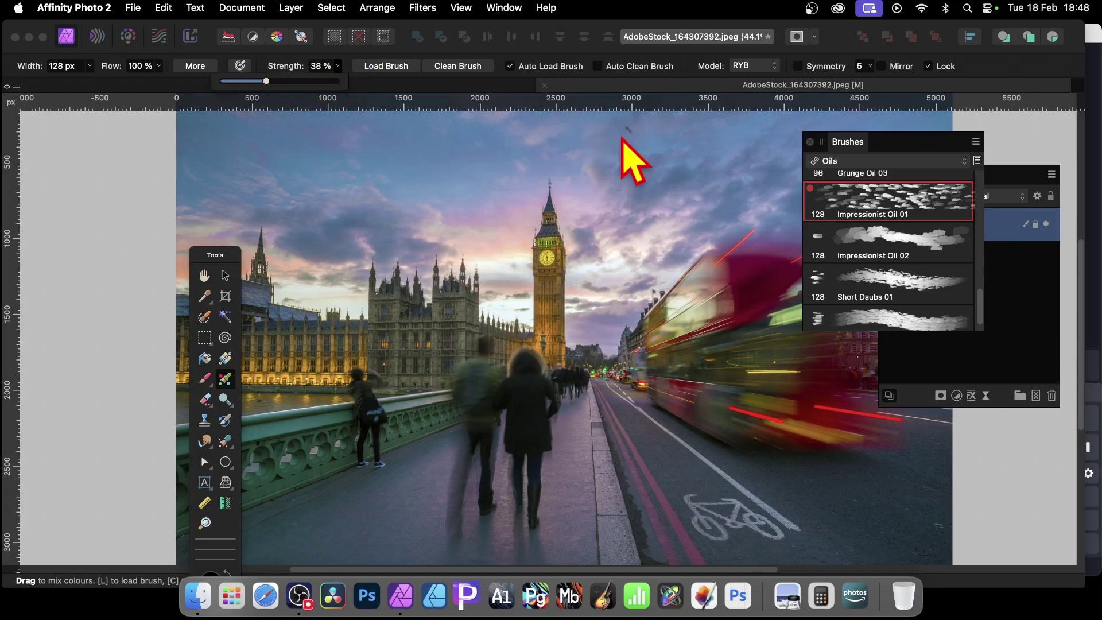
mouse_move(561, 256)
left_mouse_down()
mouse_move(570, 233)
mouse_move(513, 224)
mouse_move(558, 315)
mouse_move(522, 298)
mouse_move(536, 285)
mouse_move(546, 372)
mouse_move(524, 450)
mouse_move(556, 306)
mouse_move(477, 381)
mouse_move(354, 294)
mouse_move(397, 224)
left_mouse_up()
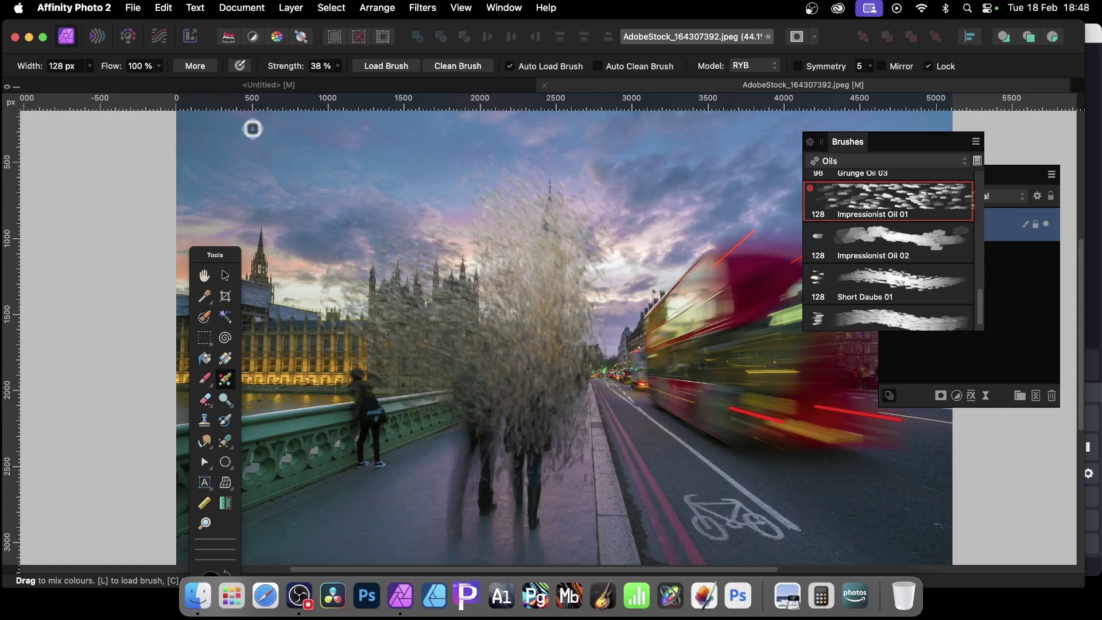
key("ctrl+z")
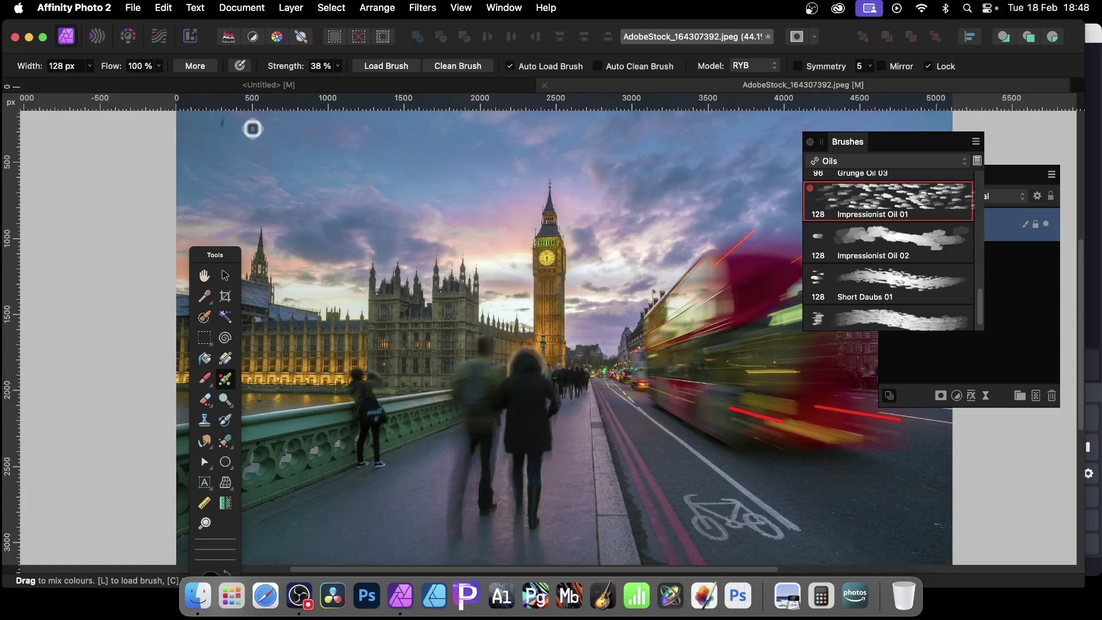
Edit the Broken Bristles Oil - Glazing brush, setting its size to 72.9 px and Scatter X to 176%.
left_click_drag(982, 295, 979, 247)
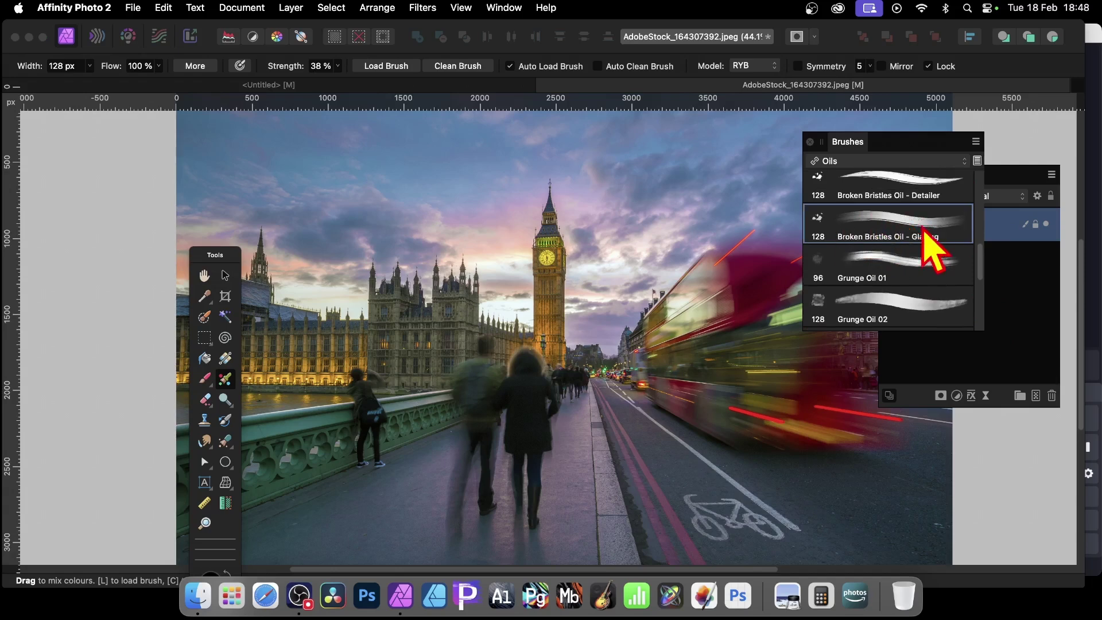
double_click(892, 221)
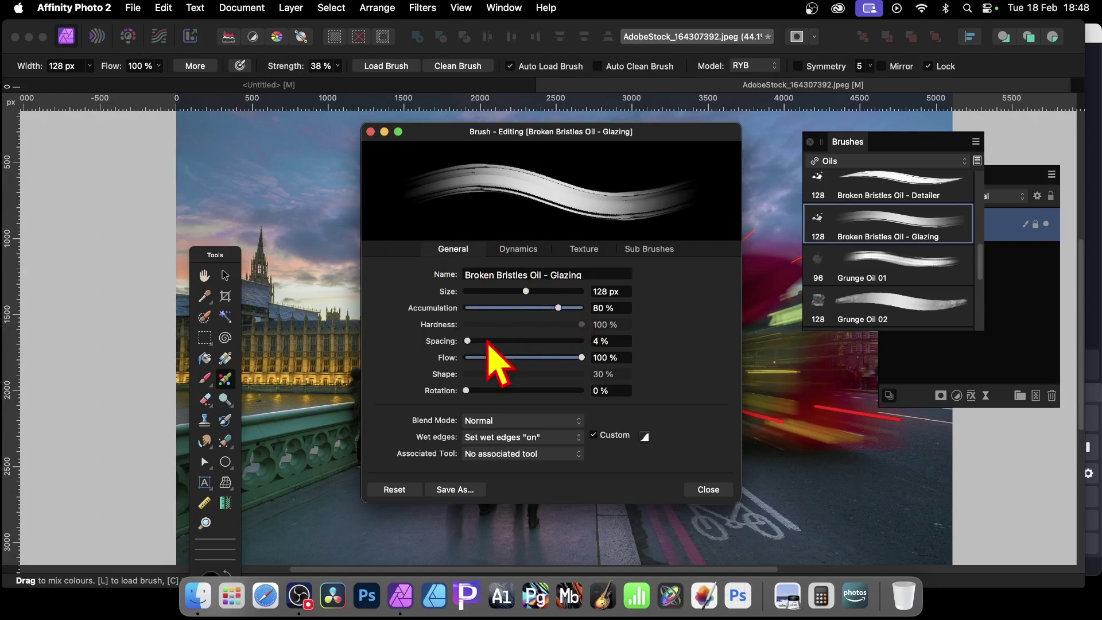
mouse_move(526, 291)
left_mouse_down()
mouse_move(511, 267)
mouse_move(536, 268)
mouse_move(503, 268)
left_mouse_up()
left_click(519, 250)
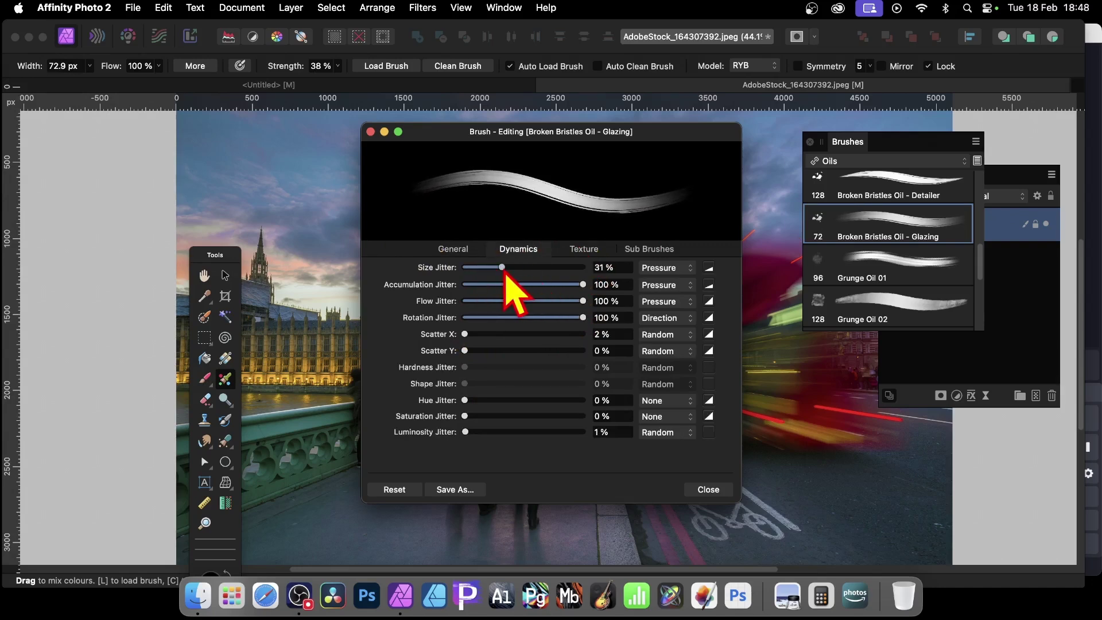
left_click_drag(466, 334, 490, 334)
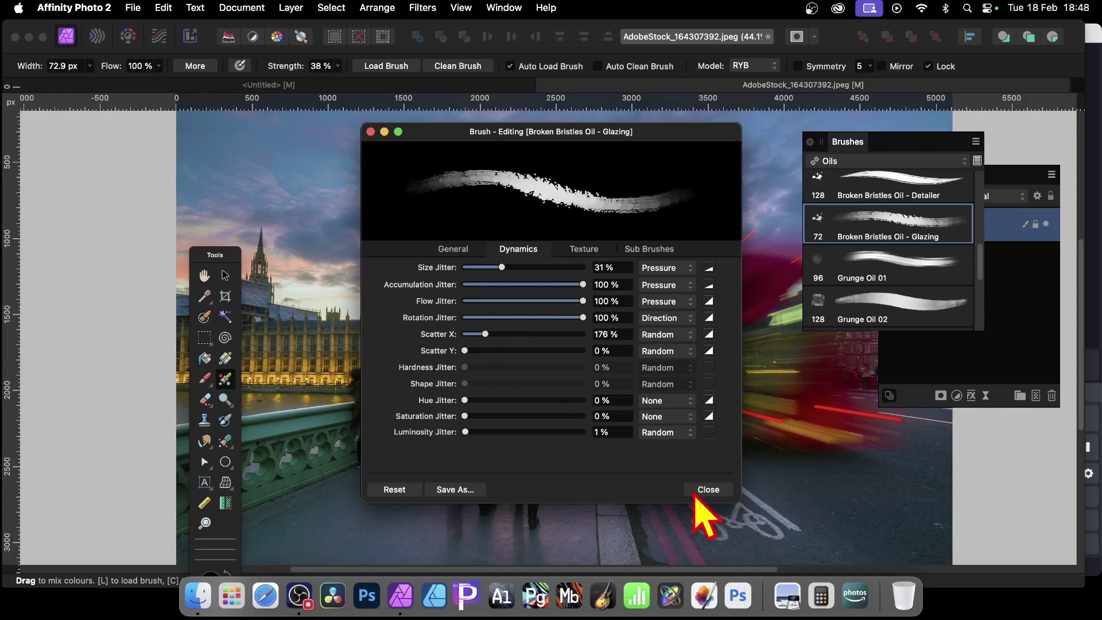
left_click(712, 490)
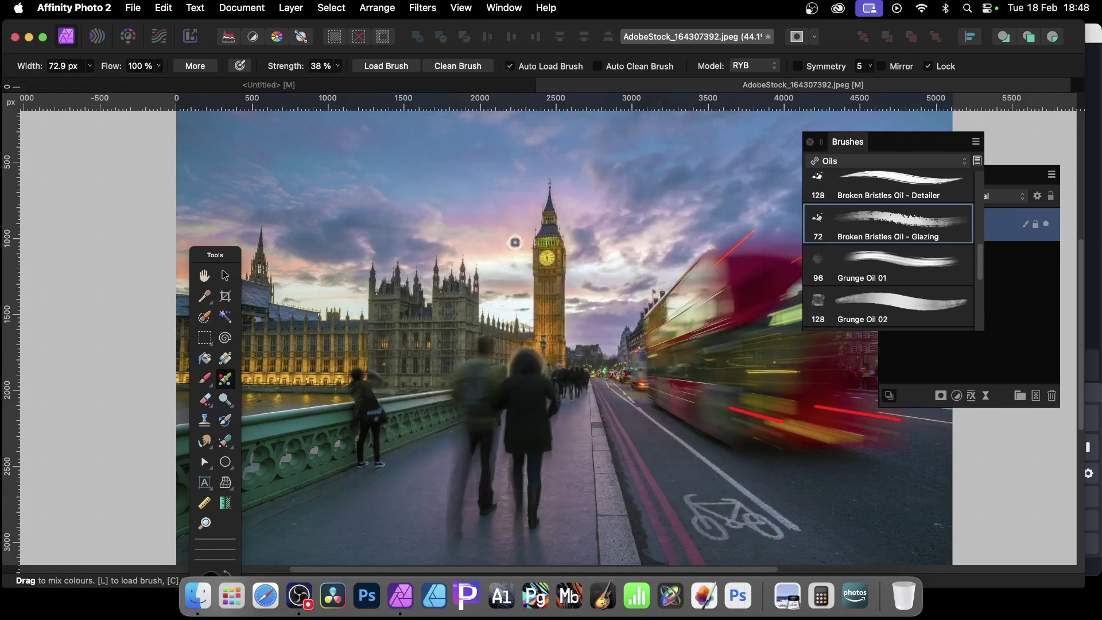
Try the Glazing brush across the tower, pedestrians and bus at 72.9 px and 260 px widths, undoing all strokes.
mouse_move(571, 213)
left_mouse_down()
mouse_move(581, 278)
mouse_move(541, 262)
mouse_move(538, 307)
mouse_move(546, 217)
mouse_move(555, 213)
mouse_move(537, 210)
mouse_move(546, 168)
mouse_move(532, 222)
mouse_move(509, 185)
mouse_move(545, 200)
mouse_move(567, 235)
mouse_move(516, 178)
mouse_move(573, 281)
mouse_move(514, 252)
mouse_move(579, 342)
mouse_move(516, 291)
mouse_move(590, 377)
mouse_move(506, 305)
mouse_move(498, 277)
mouse_move(547, 343)
mouse_move(518, 348)
mouse_move(475, 329)
mouse_move(525, 378)
mouse_move(573, 400)
mouse_move(543, 400)
mouse_move(550, 367)
mouse_move(543, 497)
mouse_move(547, 468)
mouse_move(543, 480)
mouse_move(490, 468)
mouse_move(464, 515)
left_mouse_up()
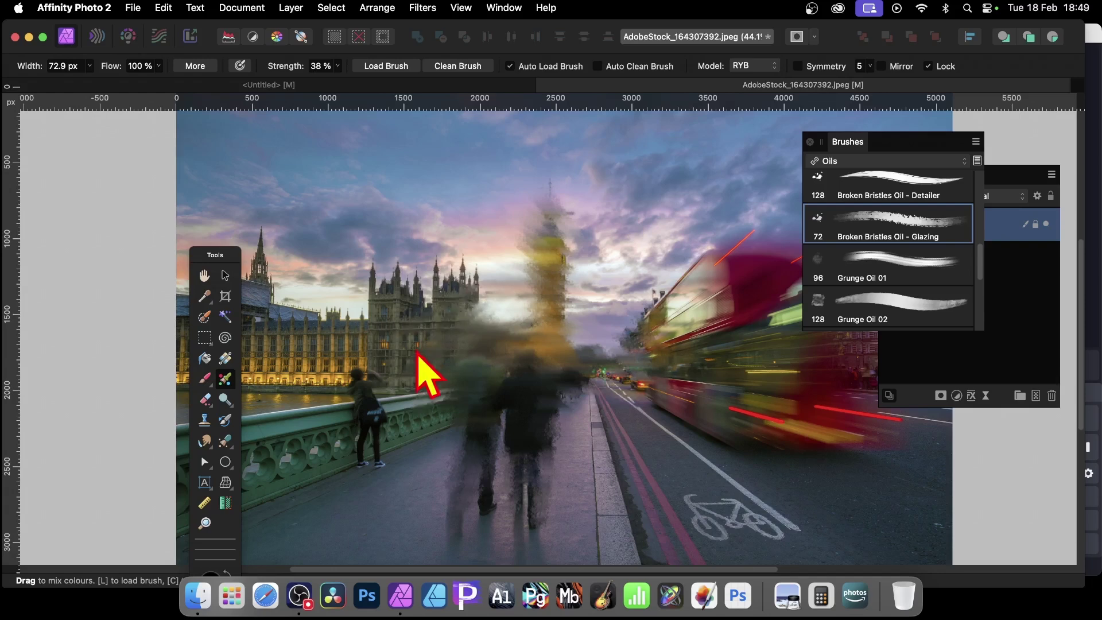
key("super+z")
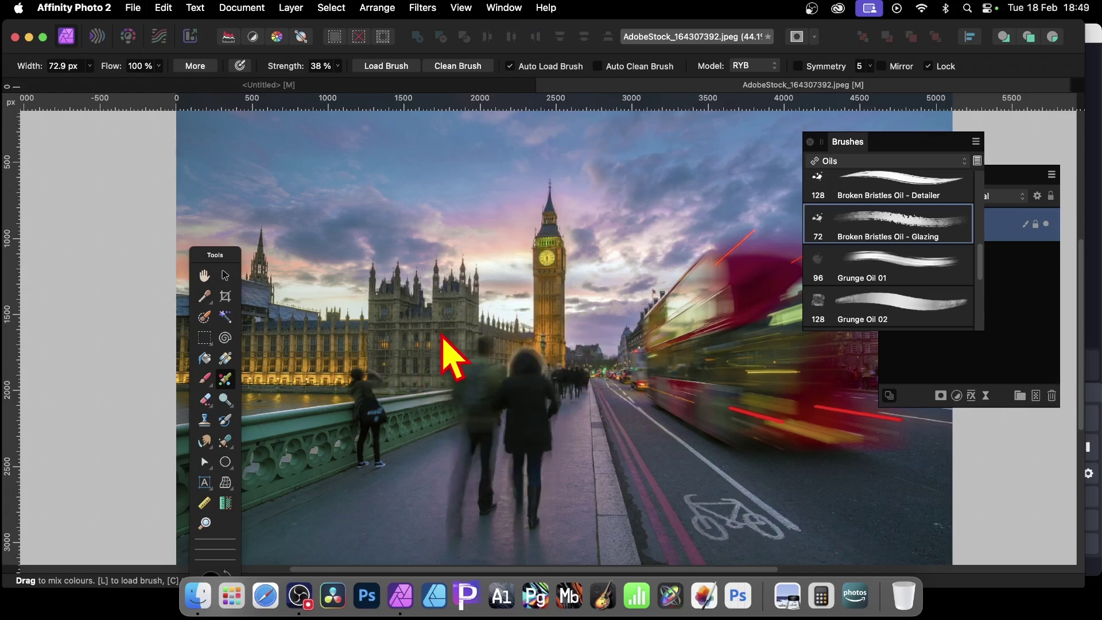
left_click(89, 66)
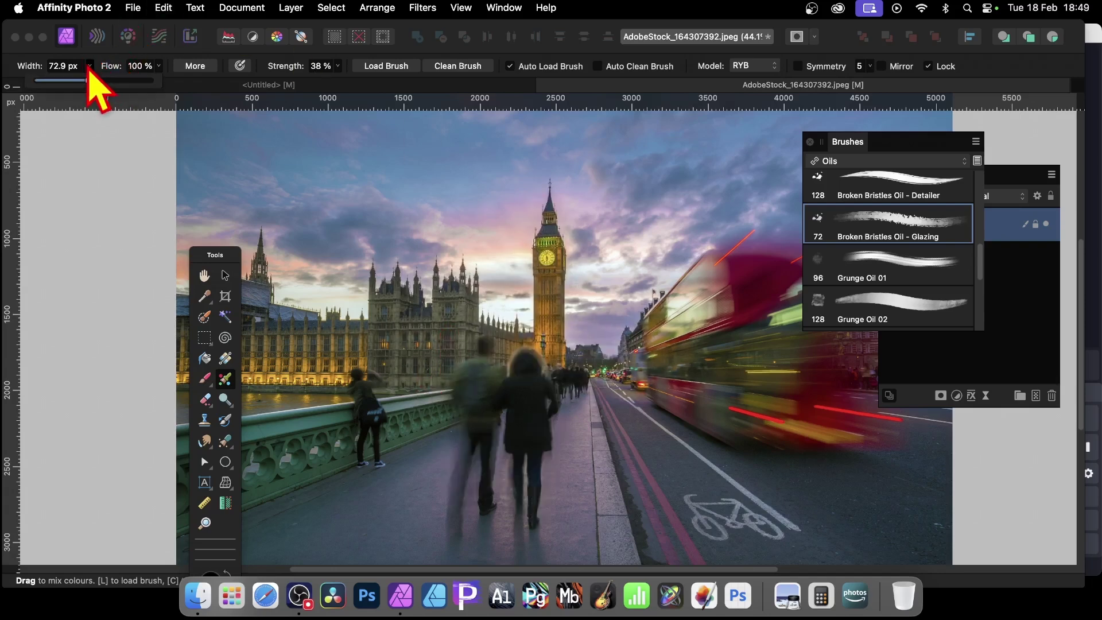
left_click(89, 81)
left_click(89, 66)
left_click_drag(91, 82, 115, 82)
left_click(543, 293)
mouse_move(543, 293)
left_mouse_down()
mouse_move(552, 329)
mouse_move(546, 223)
mouse_move(510, 195)
mouse_move(539, 336)
mouse_move(552, 326)
mouse_move(529, 296)
mouse_move(502, 288)
mouse_move(472, 303)
mouse_move(465, 356)
mouse_move(422, 324)
mouse_move(382, 335)
mouse_move(429, 382)
mouse_move(477, 379)
mouse_move(513, 497)
mouse_move(538, 515)
mouse_move(527, 482)
mouse_move(548, 449)
mouse_move(559, 367)
mouse_move(574, 427)
mouse_move(595, 406)
mouse_move(593, 361)
mouse_move(708, 426)
mouse_move(670, 365)
mouse_move(780, 241)
mouse_move(760, 216)
mouse_move(722, 297)
mouse_move(773, 292)
mouse_move(800, 347)
mouse_move(661, 340)
mouse_move(824, 412)
mouse_move(664, 331)
mouse_move(848, 446)
mouse_move(827, 473)
mouse_move(745, 447)
mouse_move(690, 403)
mouse_move(647, 409)
mouse_move(676, 492)
mouse_move(615, 454)
mouse_move(636, 458)
mouse_move(364, 347)
mouse_move(336, 370)
mouse_move(361, 387)
mouse_move(331, 386)
mouse_move(357, 382)
mouse_move(343, 403)
mouse_move(363, 401)
mouse_move(368, 445)
mouse_move(388, 420)
mouse_move(337, 299)
left_mouse_up()
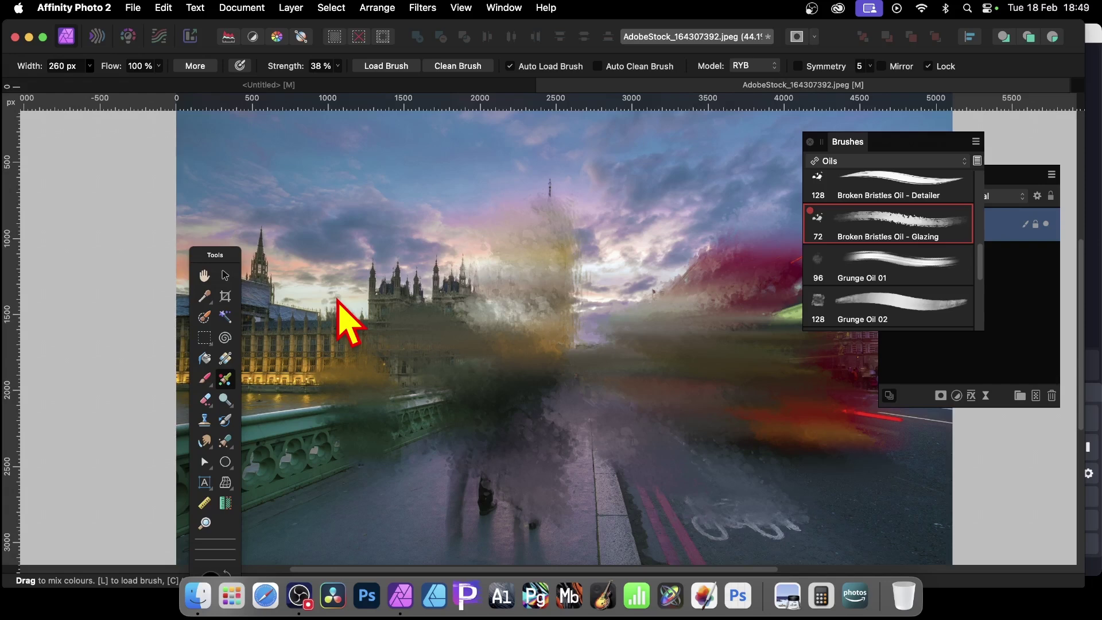
key("super+z")
key("super+z")
key("super+z")
key("super+z")
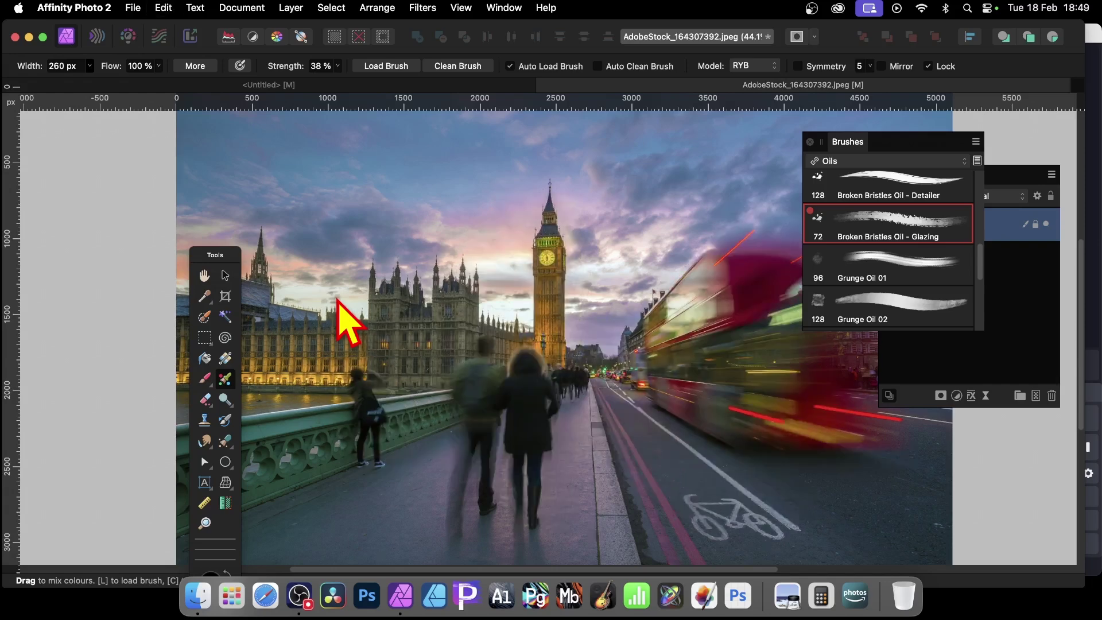
Choose the Grunge Oil 01 brush, test it at 39 px width on the tower and pedestrians, and undo the strokes.
left_click(851, 266)
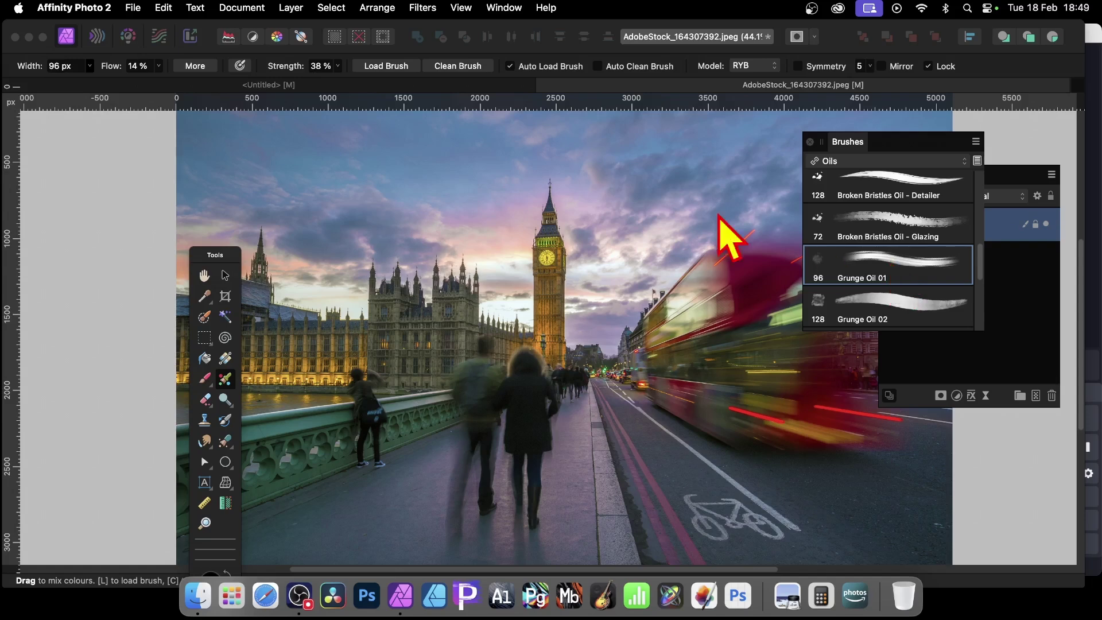
left_click(90, 66)
left_click_drag(81, 80, 69, 81)
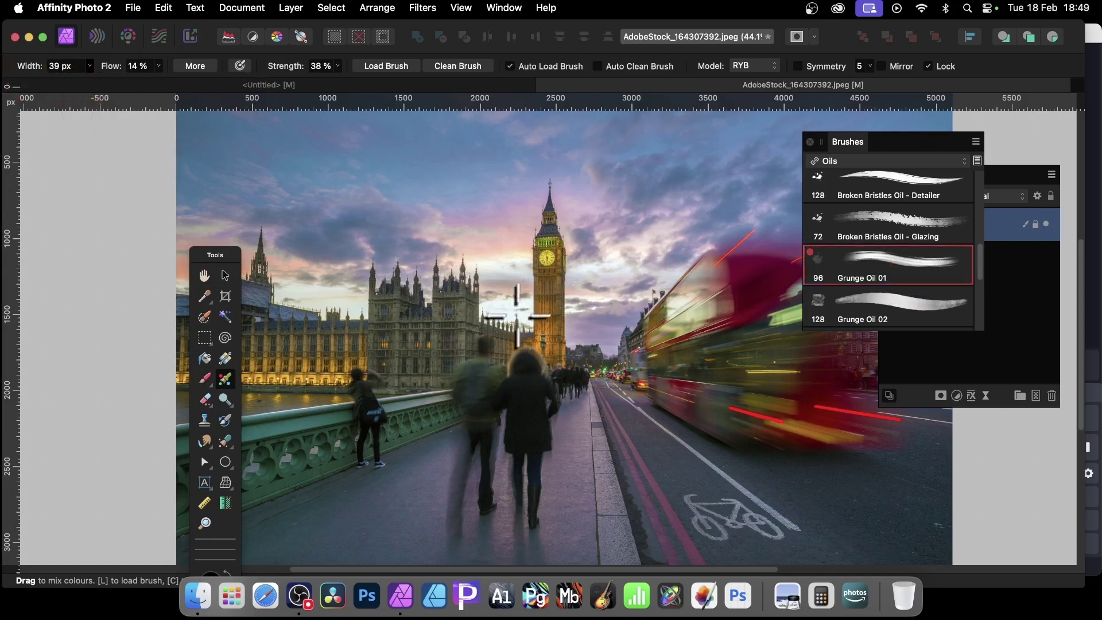
mouse_move(549, 354)
left_mouse_down()
mouse_move(540, 200)
mouse_move(533, 378)
mouse_move(535, 167)
mouse_move(552, 355)
mouse_move(553, 189)
mouse_move(555, 369)
mouse_move(557, 231)
mouse_move(571, 245)
mouse_move(565, 361)
mouse_move(563, 318)
mouse_move(540, 272)
mouse_move(526, 375)
mouse_move(512, 297)
left_mouse_up()
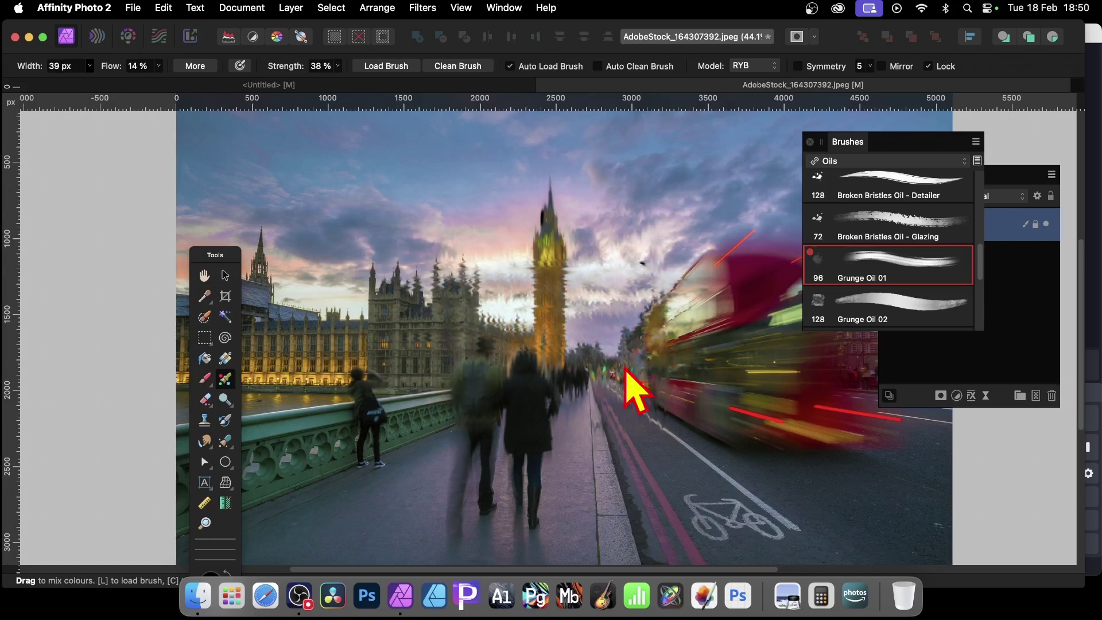
mouse_move(577, 414)
left_mouse_down()
mouse_move(437, 430)
mouse_move(587, 456)
mouse_move(424, 458)
mouse_move(579, 473)
mouse_move(463, 489)
mouse_move(515, 516)
mouse_move(548, 434)
mouse_move(553, 392)
mouse_move(527, 340)
left_mouse_up()
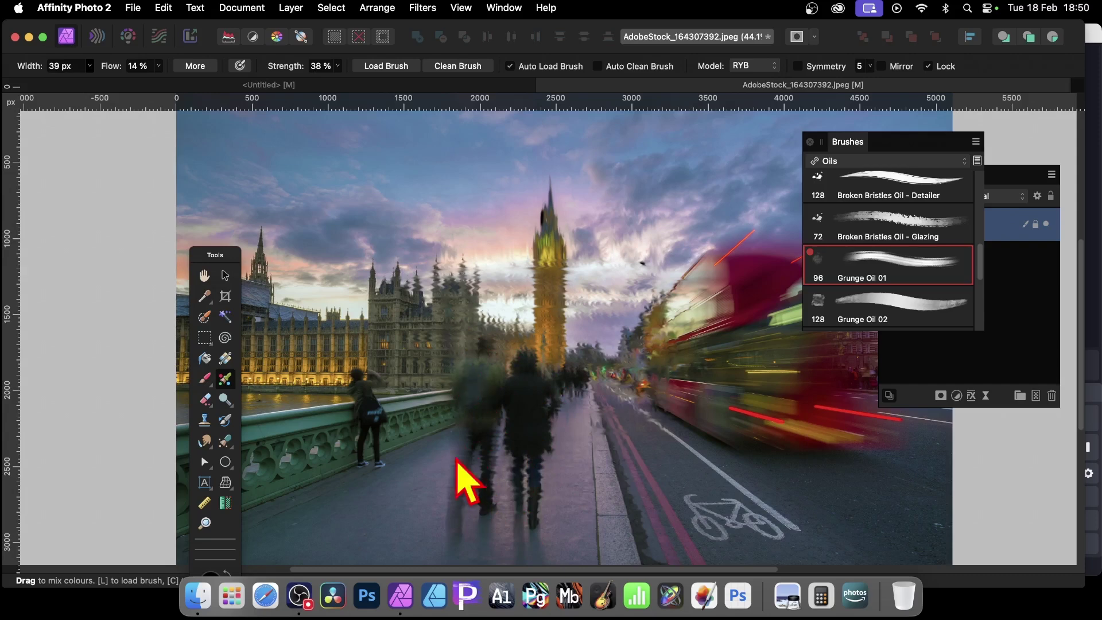
key("super+z")
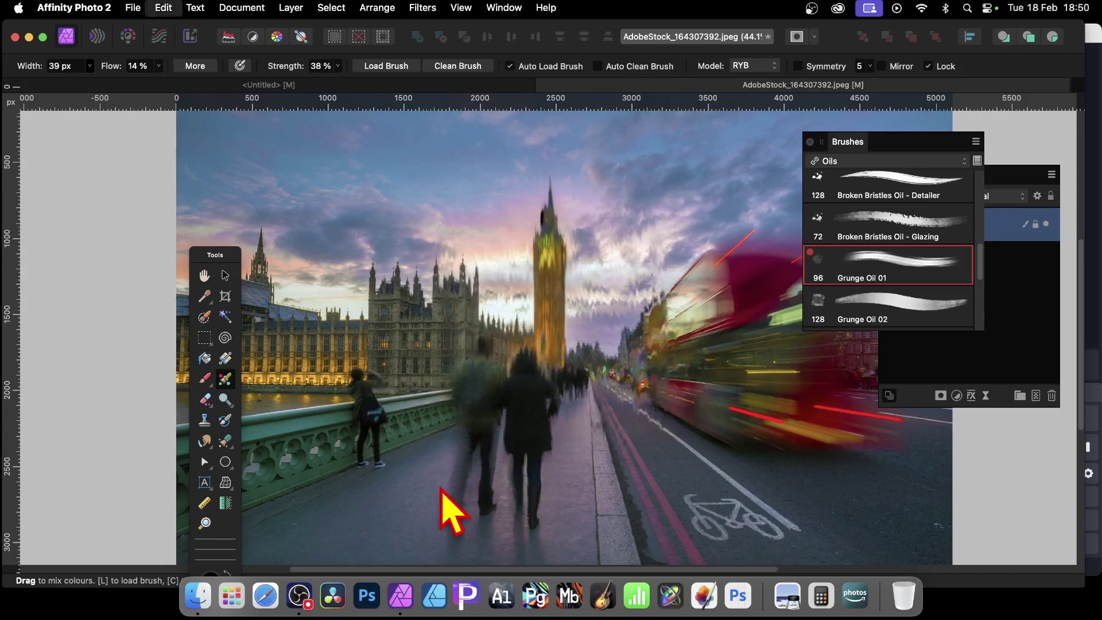
key("super+z")
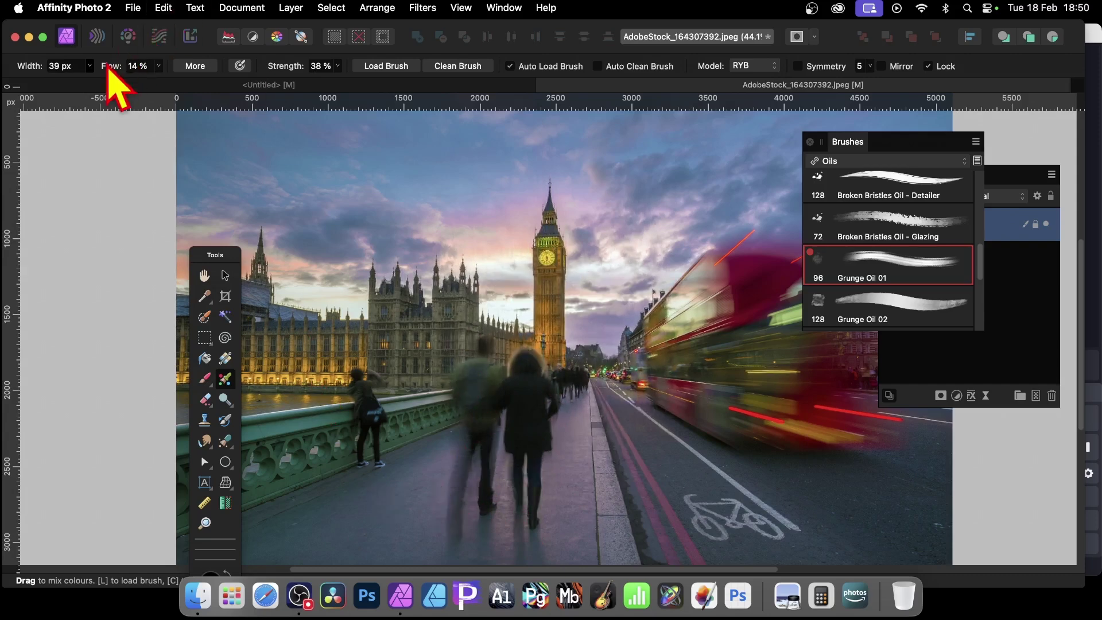
Widen the Grunge Oil 01 brush to 380 px, test vertical smears across the buildings and bus, and undo them.
left_click(89, 67)
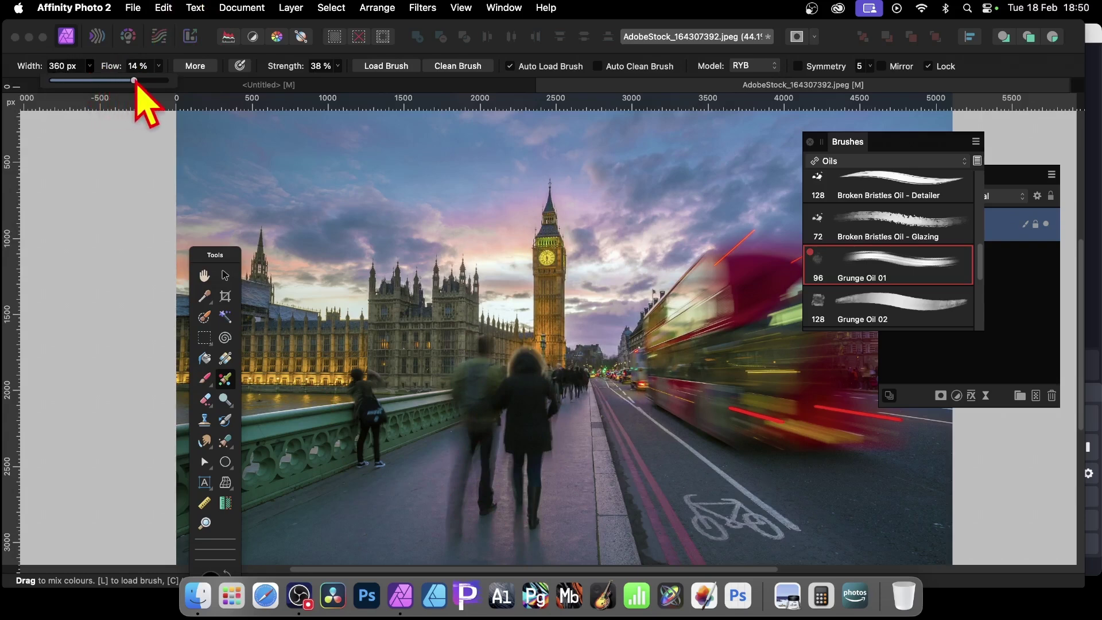
left_click(422, 225)
mouse_move(571, 251)
left_mouse_down()
mouse_move(537, 215)
mouse_move(544, 338)
mouse_move(505, 347)
mouse_move(433, 201)
mouse_move(421, 210)
mouse_move(415, 244)
mouse_move(430, 299)
mouse_move(447, 297)
mouse_move(485, 218)
mouse_move(528, 405)
mouse_move(538, 361)
mouse_move(517, 299)
left_mouse_up()
mouse_move(476, 163)
left_mouse_down()
mouse_move(484, 259)
mouse_move(549, 380)
mouse_move(483, 263)
mouse_move(447, 300)
mouse_move(432, 290)
mouse_move(459, 288)
mouse_move(476, 391)
mouse_move(451, 326)
mouse_move(454, 250)
mouse_move(425, 430)
mouse_move(468, 369)
mouse_move(475, 496)
mouse_move(510, 323)
mouse_move(521, 361)
mouse_move(546, 377)
mouse_move(558, 334)
mouse_move(595, 367)
mouse_move(599, 343)
mouse_move(628, 328)
mouse_move(653, 368)
mouse_move(651, 250)
mouse_move(670, 415)
mouse_move(666, 189)
mouse_move(704, 405)
mouse_move(703, 206)
mouse_move(736, 432)
mouse_move(745, 259)
mouse_move(764, 228)
mouse_move(780, 427)
mouse_move(821, 448)
mouse_move(826, 401)
mouse_move(850, 383)
mouse_move(866, 402)
mouse_move(873, 457)
left_mouse_up()
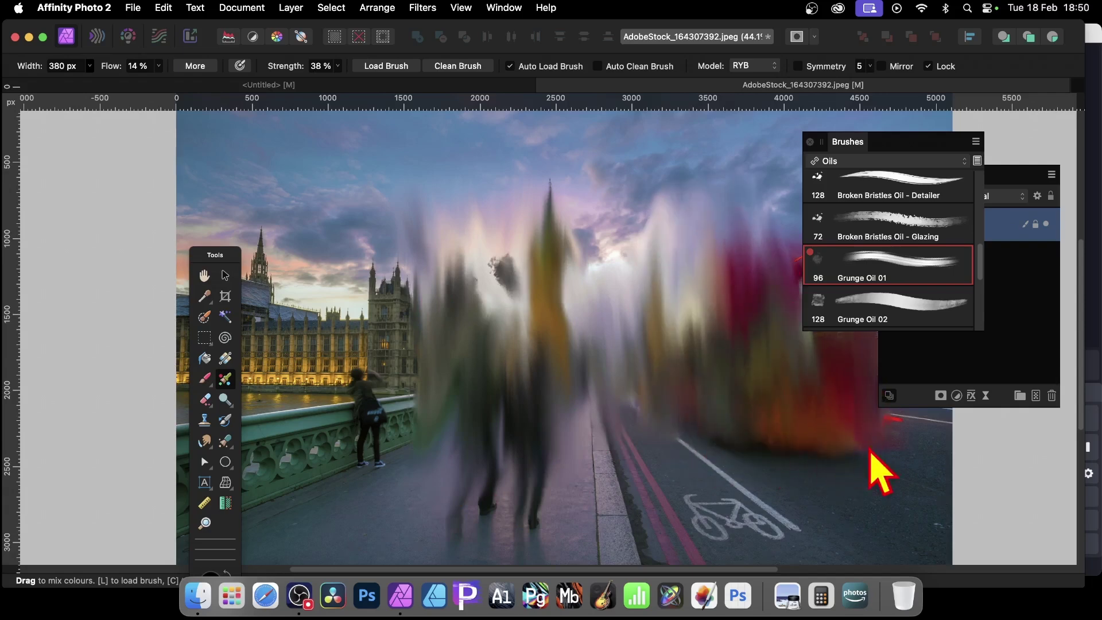
mouse_move(417, 370)
left_mouse_down()
mouse_move(369, 364)
mouse_move(320, 337)
mouse_move(265, 246)
mouse_move(263, 339)
mouse_move(327, 364)
mouse_move(356, 270)
mouse_move(408, 332)
mouse_move(416, 244)
left_mouse_up()
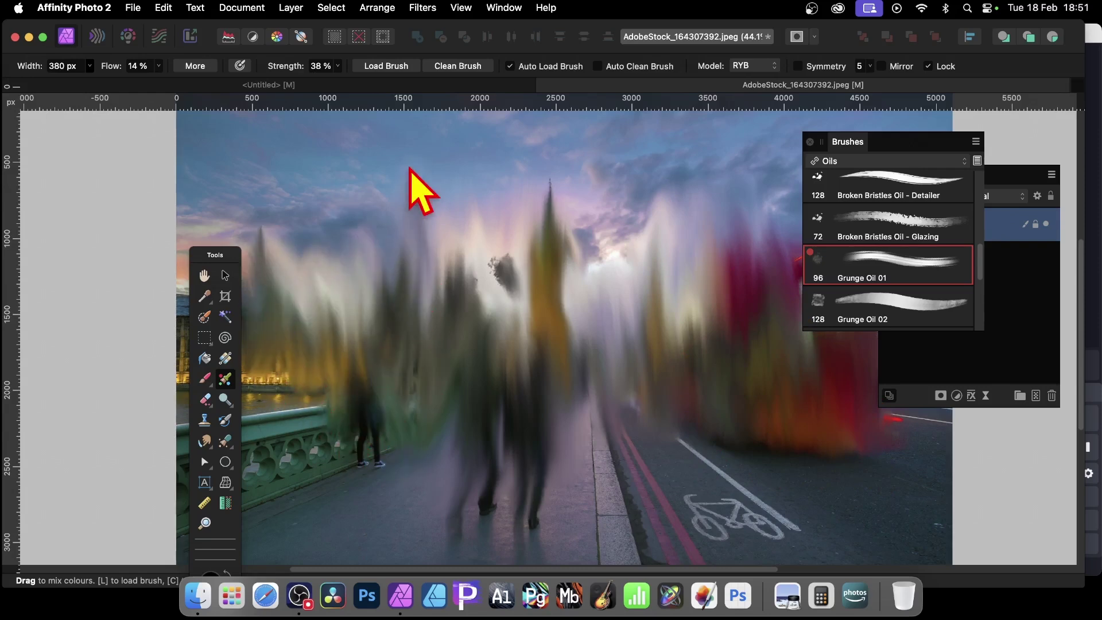
key("super+z")
key("super+z")
key("super+z")
key("super+z")
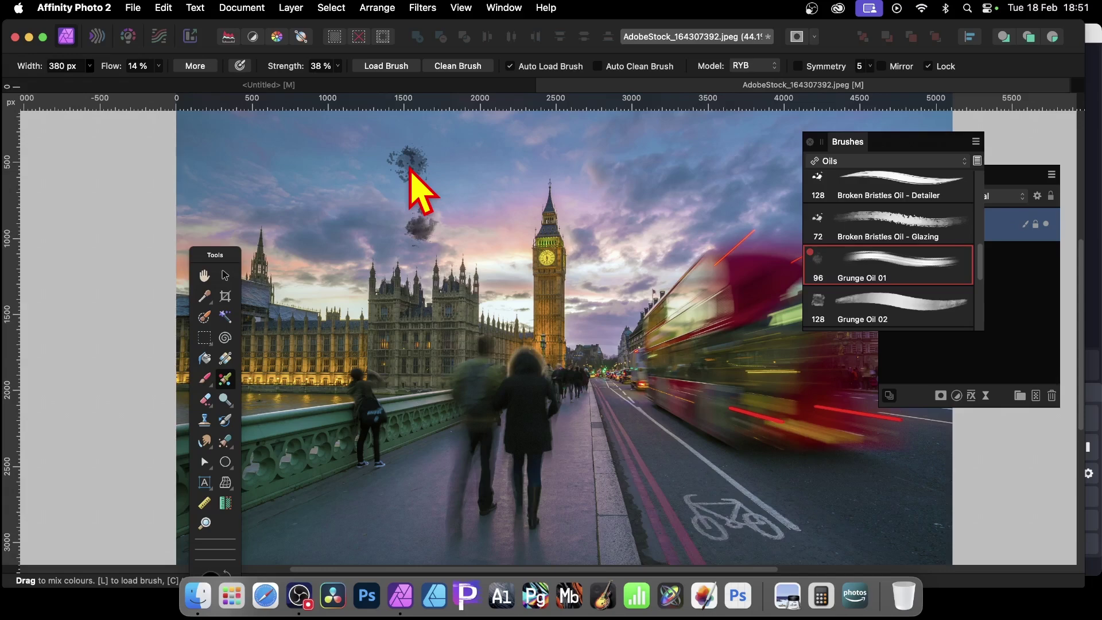
Set the Grunge Oil 01 brush's blend mode to Screen, test it over the tower and pedestrians, and undo the painting.
double_click(892, 263)
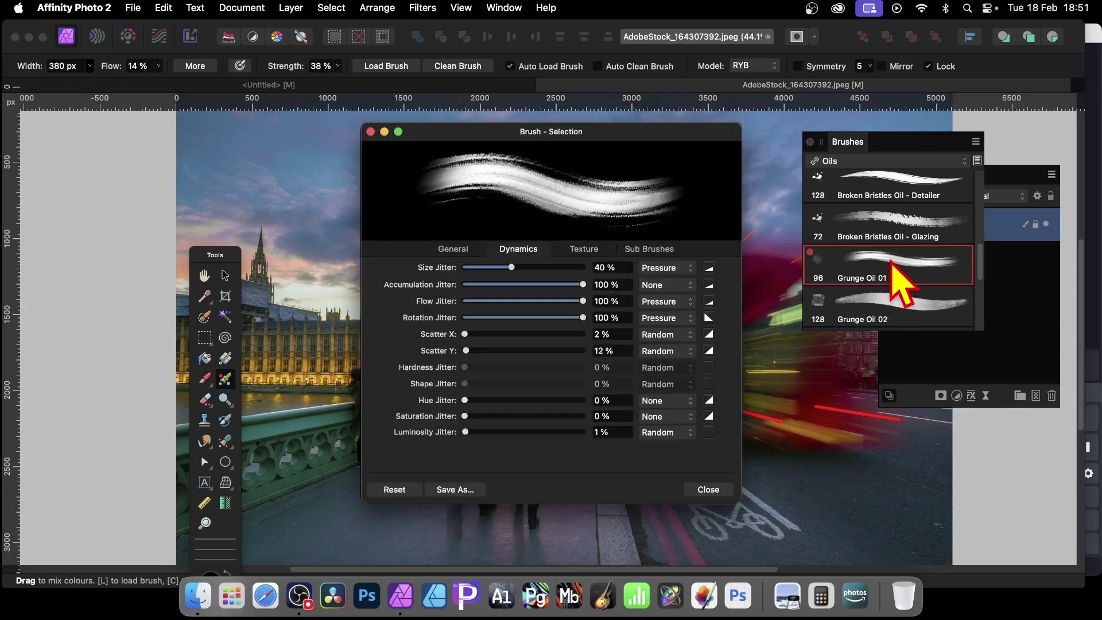
left_click(453, 250)
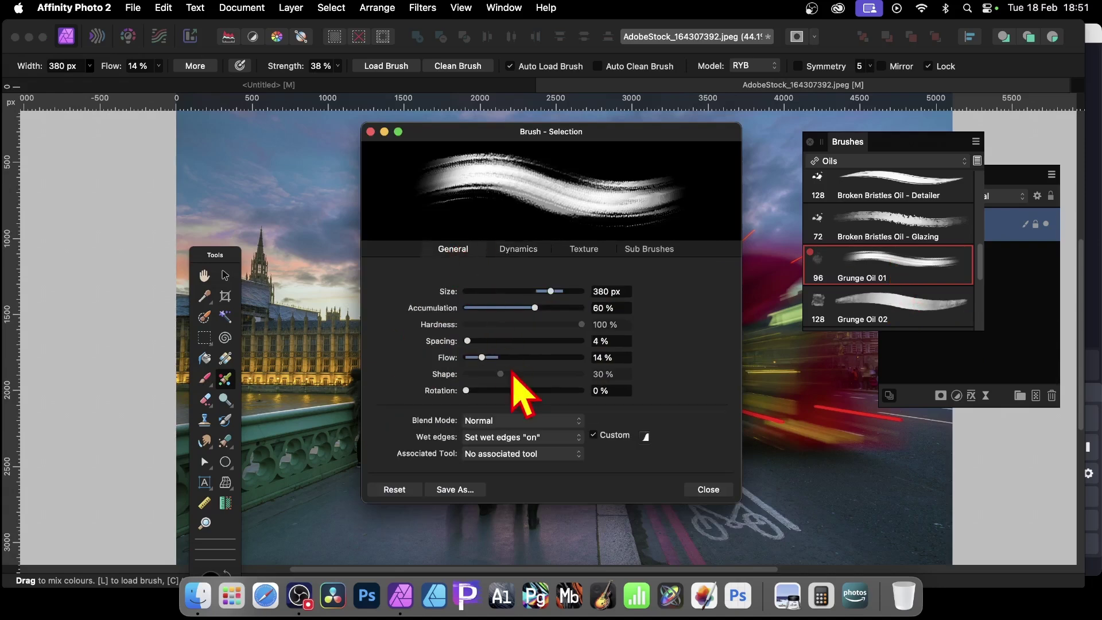
left_click(498, 421)
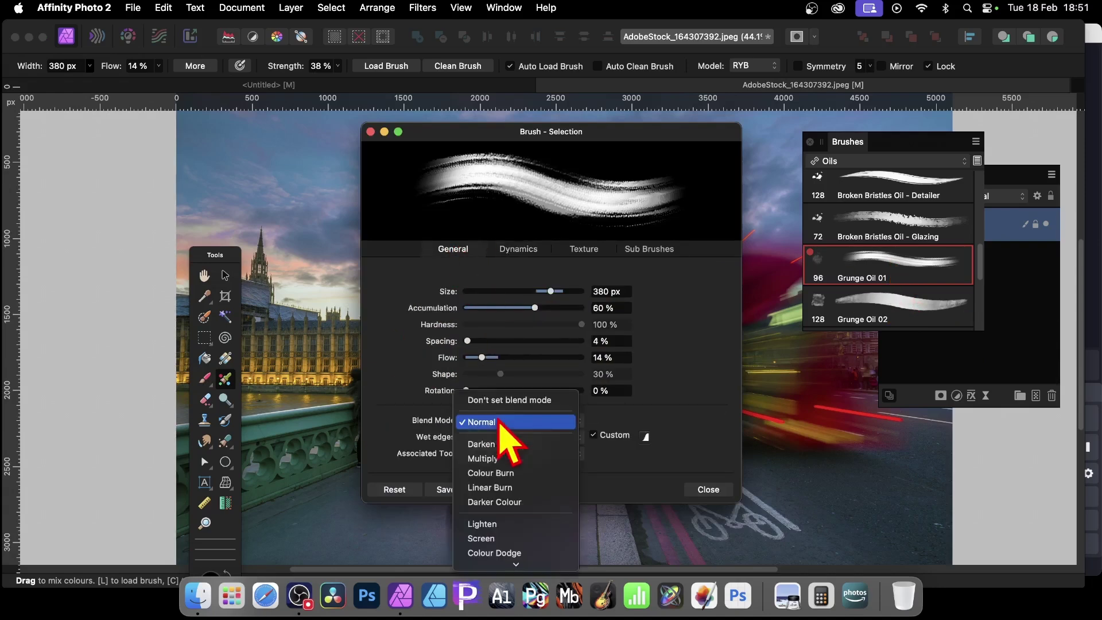
left_click(504, 538)
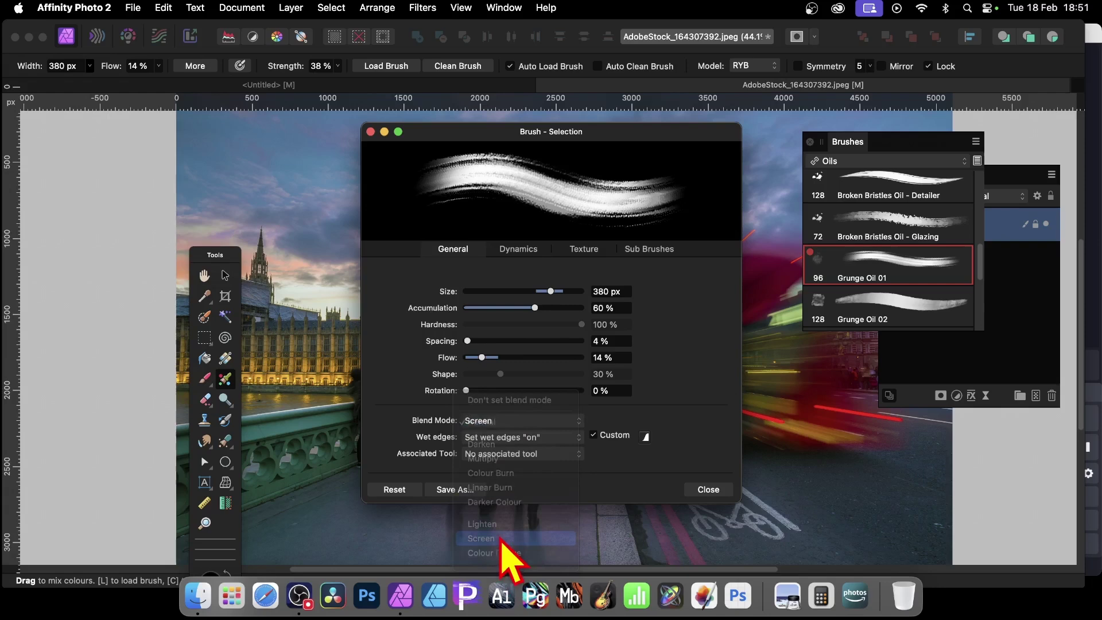
left_click(707, 490)
mouse_move(574, 166)
left_mouse_down()
mouse_move(632, 258)
mouse_move(623, 264)
mouse_move(579, 214)
mouse_move(551, 150)
mouse_move(590, 175)
mouse_move(658, 322)
mouse_move(640, 329)
mouse_move(529, 241)
mouse_move(508, 292)
mouse_move(583, 432)
mouse_move(485, 384)
mouse_move(414, 371)
mouse_move(405, 403)
mouse_move(451, 498)
mouse_move(461, 464)
left_mouse_up()
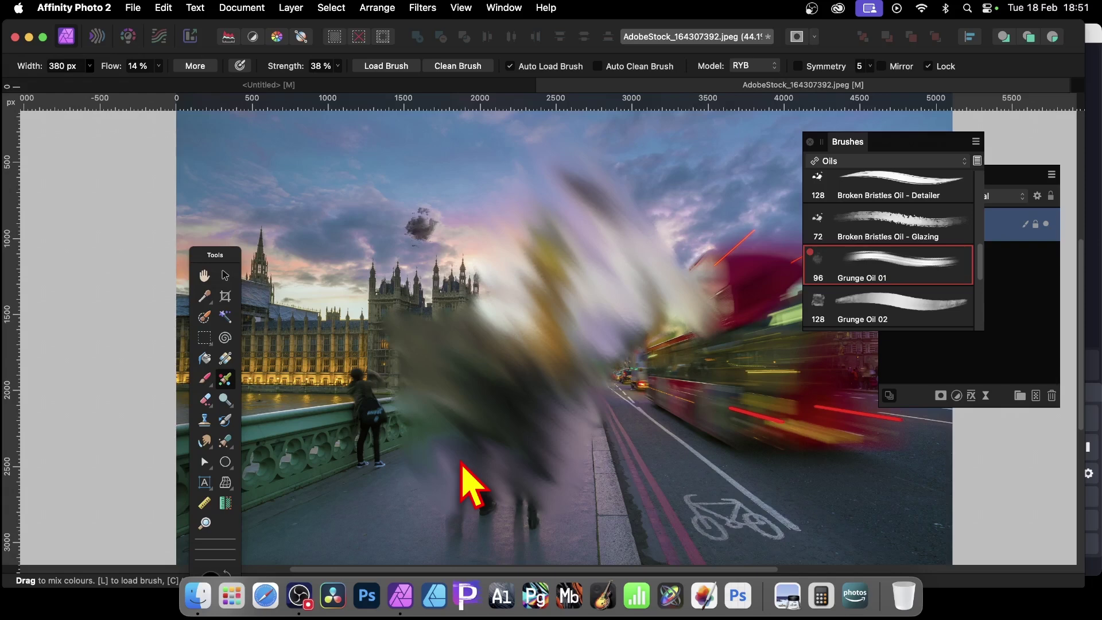
key("super+z")
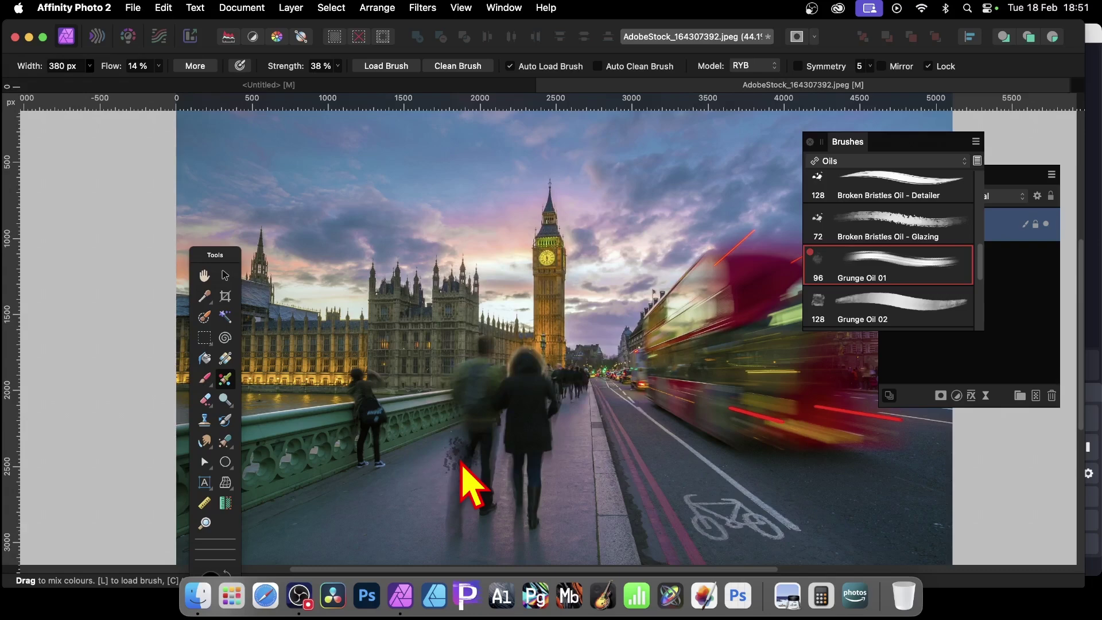
Duplicate the photo's background layer.
left_click(289, 8)
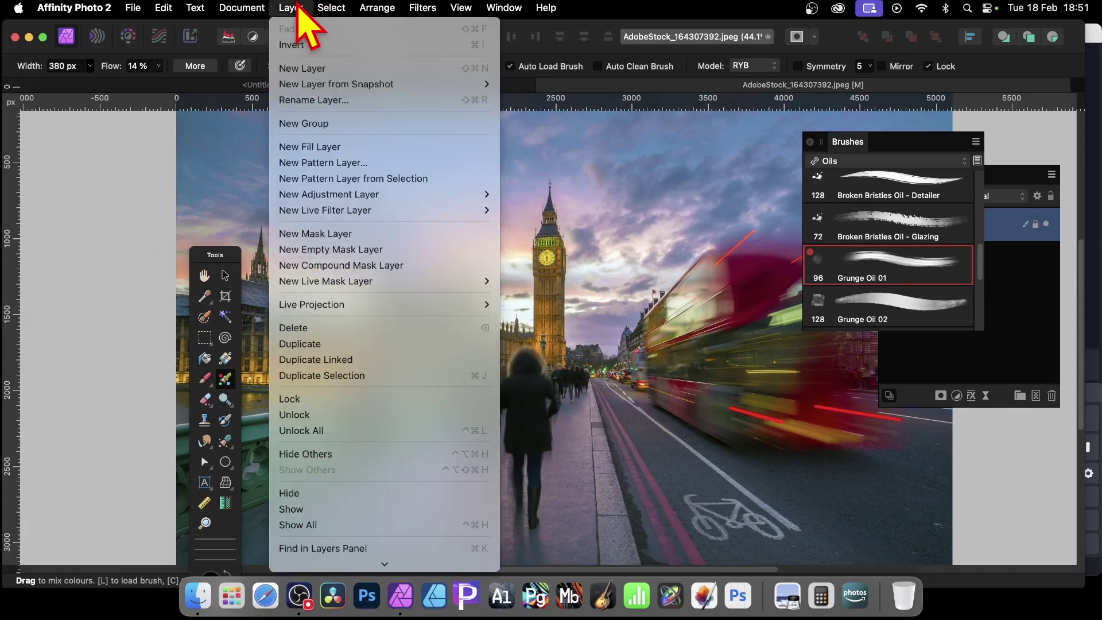
left_click(301, 343)
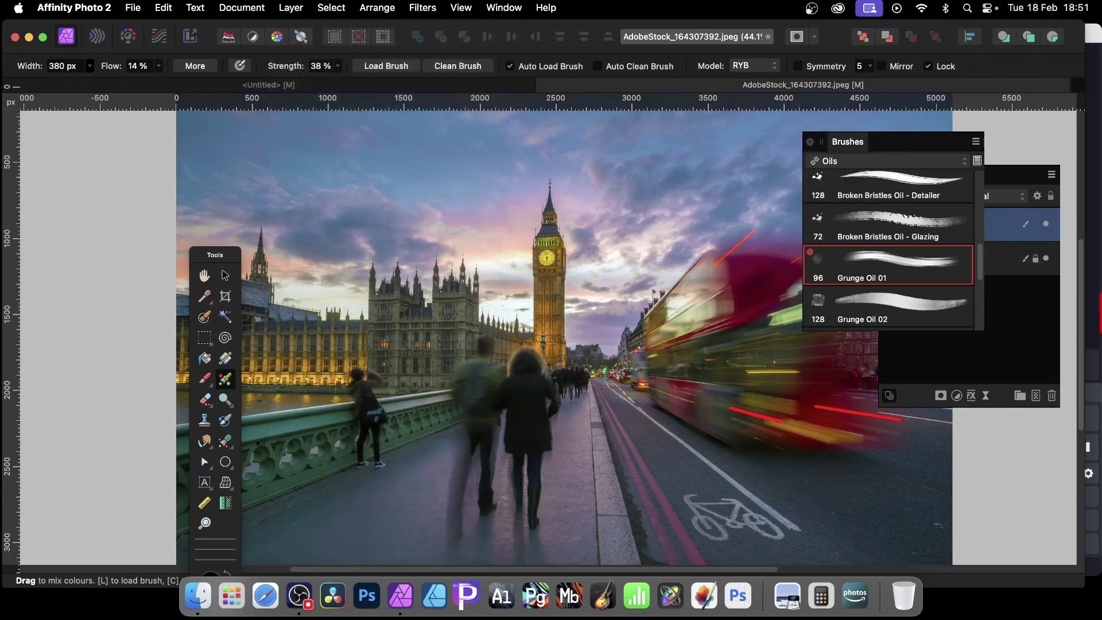
Choose the Grunge Oil 02 brush at 128 px and paint diagonal smears across the tower, pedestrians and bus on the duplicate layer.
left_click(907, 325)
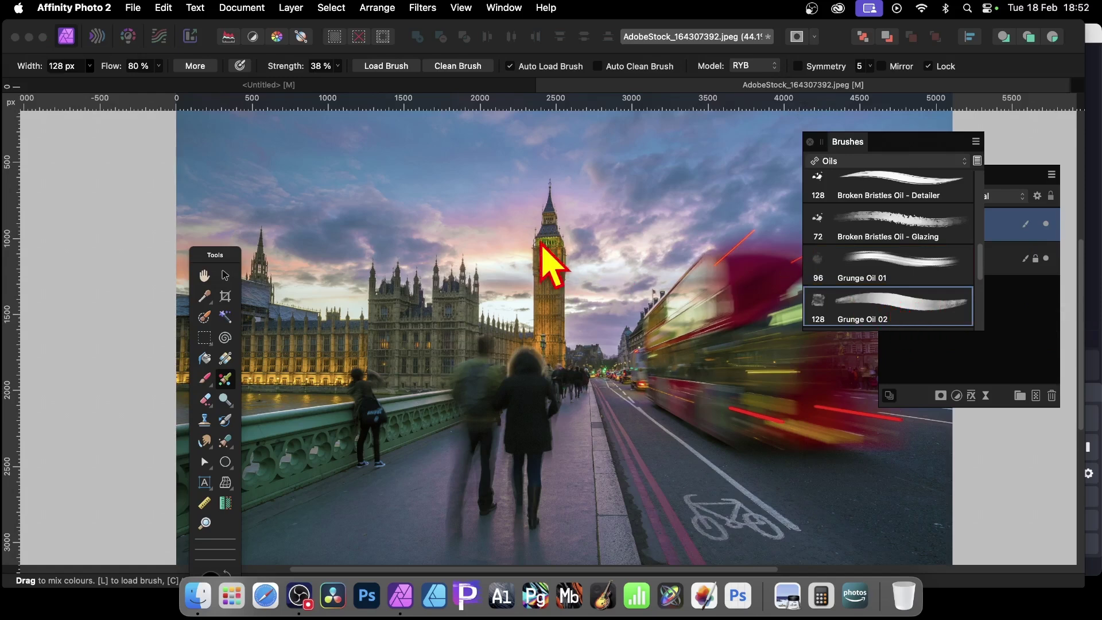
mouse_move(544, 178)
left_mouse_down()
mouse_move(584, 285)
mouse_move(528, 247)
mouse_move(475, 222)
mouse_move(469, 231)
mouse_move(566, 421)
mouse_move(420, 310)
mouse_move(446, 352)
mouse_move(367, 300)
mouse_move(473, 406)
mouse_move(488, 438)
mouse_move(420, 381)
mouse_move(451, 425)
mouse_move(351, 350)
mouse_move(434, 447)
mouse_move(458, 501)
mouse_move(432, 491)
mouse_move(449, 453)
mouse_move(449, 352)
mouse_move(483, 315)
mouse_move(473, 275)
mouse_move(520, 289)
mouse_move(517, 271)
mouse_move(556, 279)
mouse_move(709, 367)
mouse_move(716, 355)
mouse_move(599, 232)
mouse_move(629, 233)
mouse_move(725, 287)
mouse_move(729, 267)
mouse_move(664, 263)
mouse_move(679, 290)
mouse_move(656, 310)
mouse_move(628, 307)
mouse_move(642, 358)
mouse_move(602, 359)
mouse_move(689, 448)
mouse_move(645, 443)
mouse_move(714, 501)
mouse_move(665, 495)
mouse_move(674, 518)
mouse_move(657, 525)
mouse_move(619, 504)
mouse_move(602, 519)
mouse_move(559, 522)
mouse_move(492, 474)
mouse_move(491, 513)
mouse_move(459, 532)
mouse_move(382, 481)
mouse_move(327, 396)
mouse_move(266, 388)
mouse_move(278, 418)
mouse_move(328, 467)
mouse_move(305, 387)
mouse_move(249, 290)
mouse_move(282, 277)
mouse_move(273, 241)
mouse_move(408, 298)
mouse_move(489, 352)
mouse_move(423, 229)
mouse_move(603, 367)
mouse_move(740, 438)
mouse_move(701, 282)
mouse_move(713, 239)
mouse_move(740, 237)
left_mouse_up()
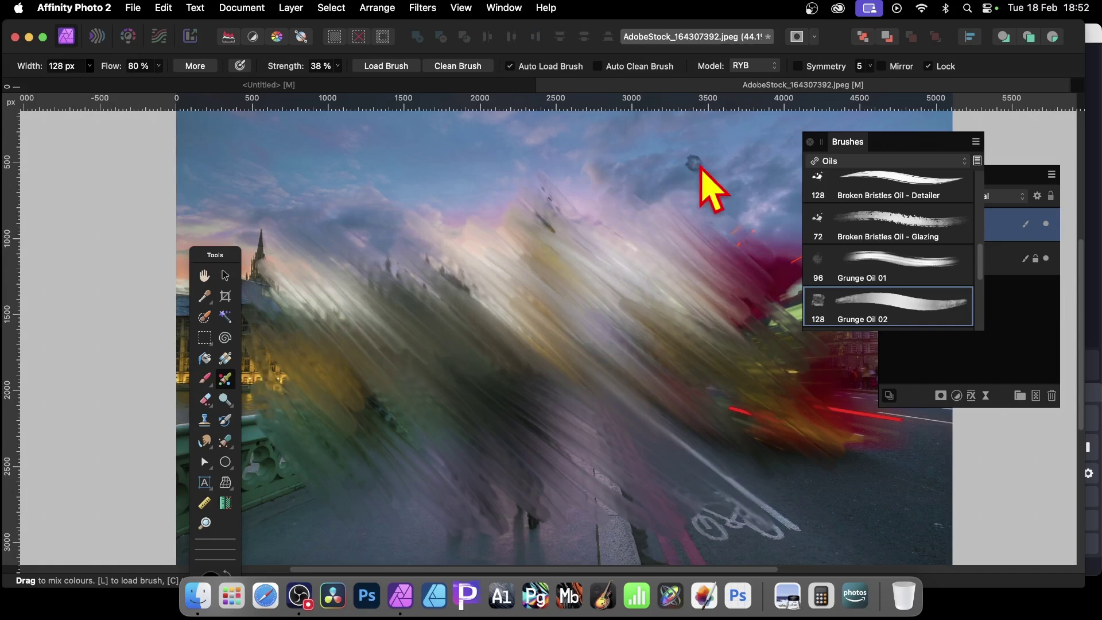
Test the Subtract blend mode on the smeared duplicate layer and delete that layer.
left_click(1022, 184)
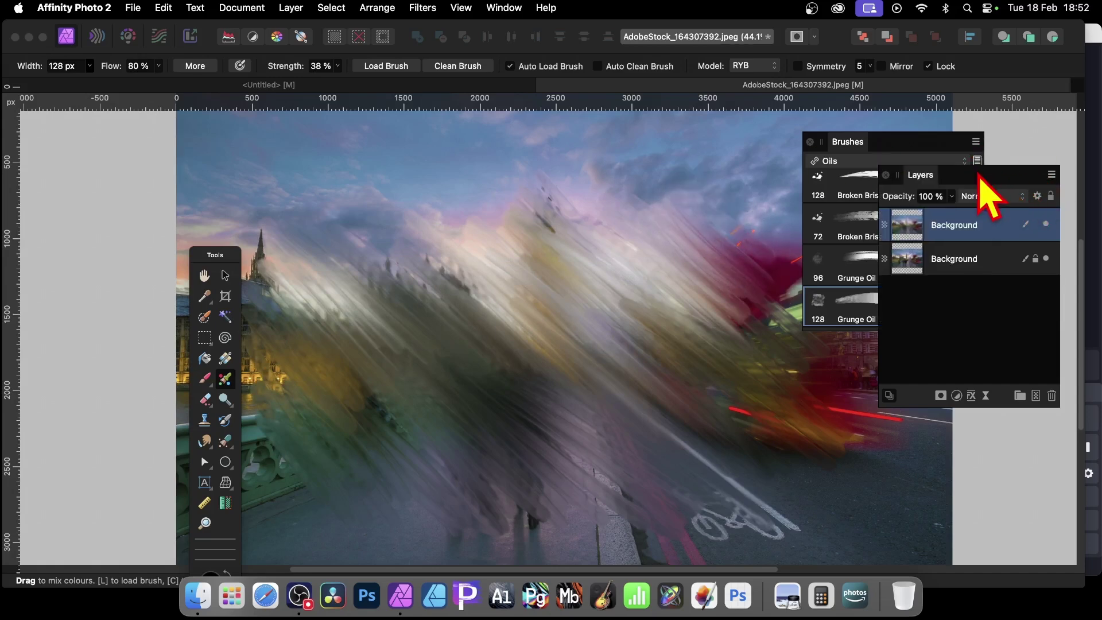
left_click(982, 197)
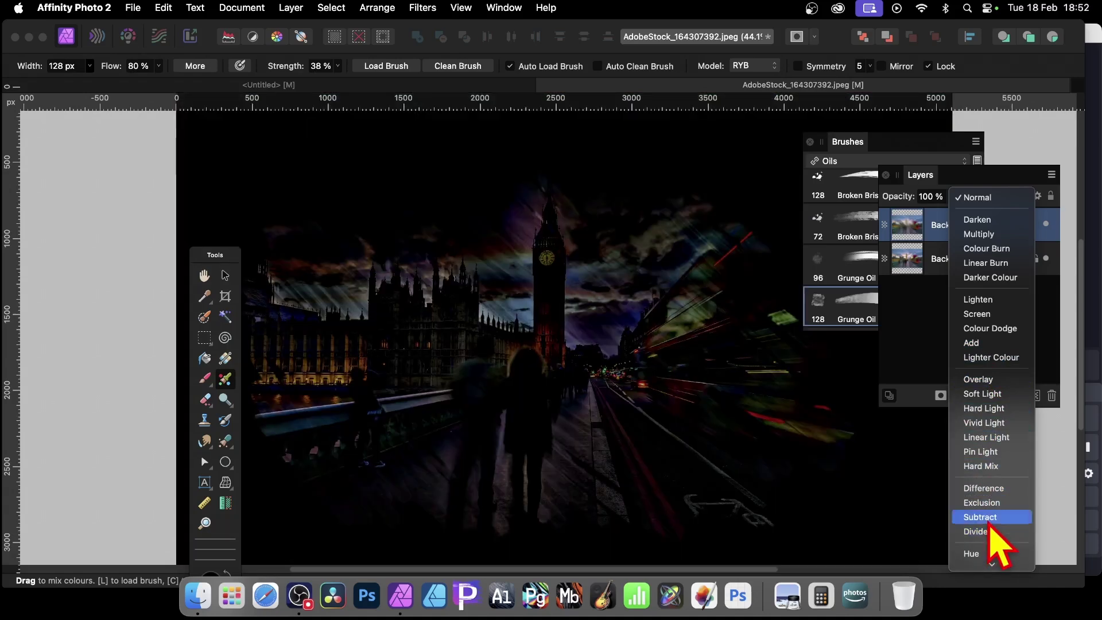
left_click(990, 519)
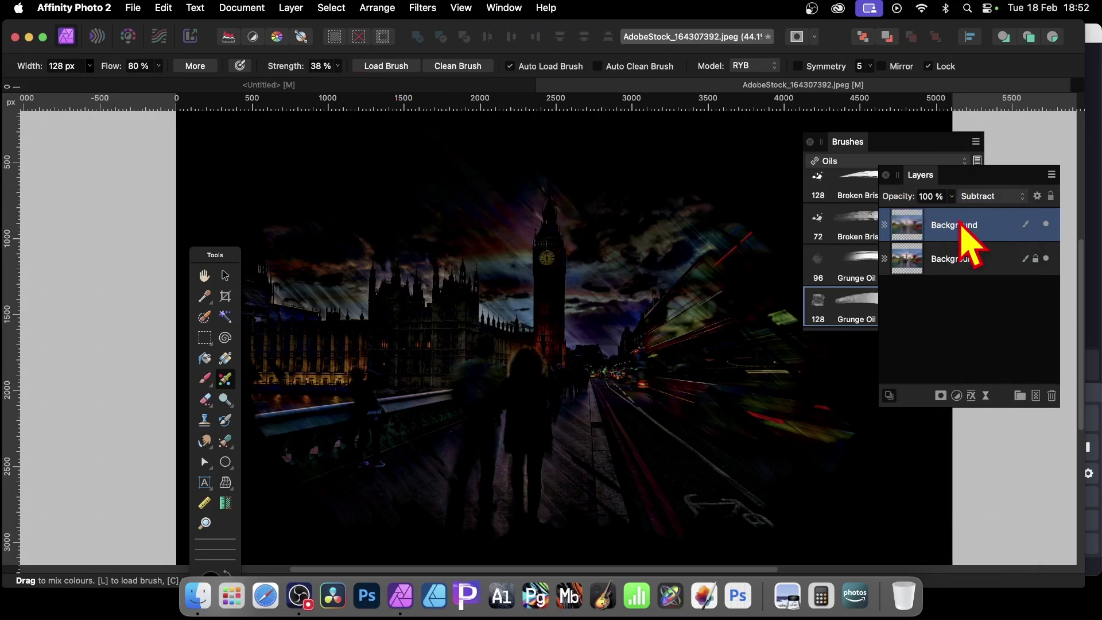
left_click(1053, 396)
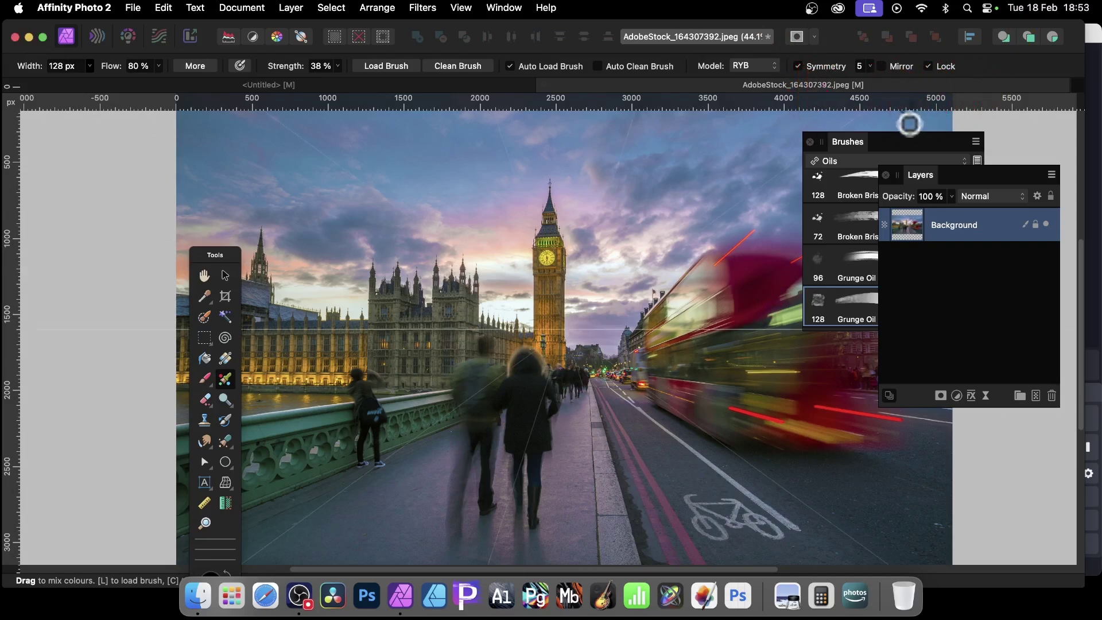
With 5-way symmetry on, paint Grunge Oil 02 streaks radiating from the centre of the photo to its edges.
left_click_drag(566, 364, 567, 312)
key("super+z")
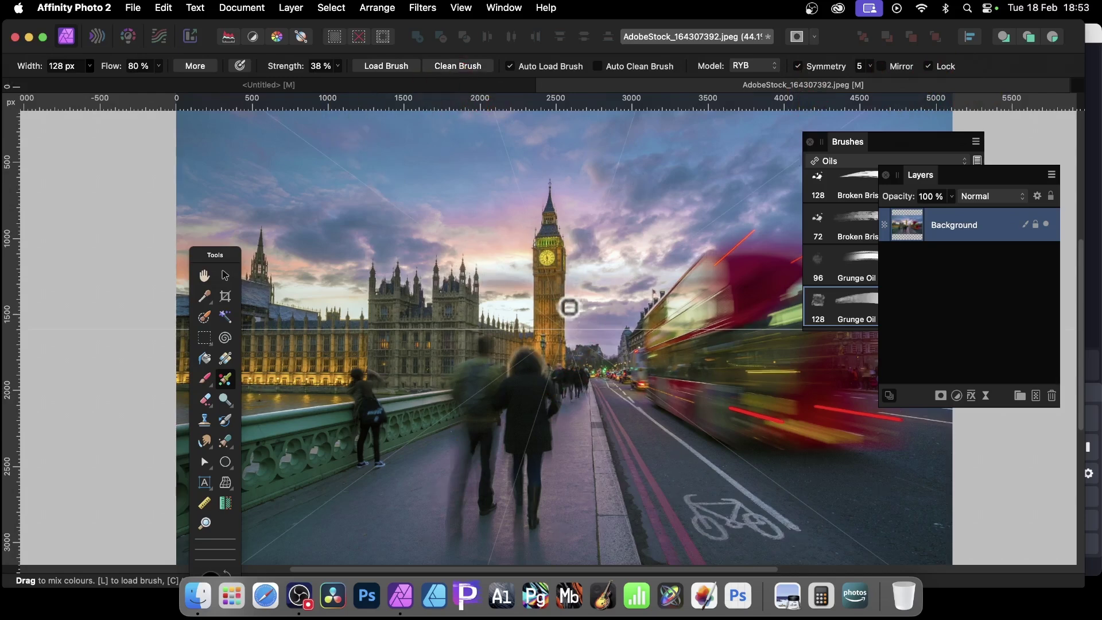
mouse_move(566, 325)
left_mouse_down()
mouse_move(392, 181)
mouse_move(483, 264)
mouse_move(408, 190)
mouse_move(540, 300)
mouse_move(453, 212)
mouse_move(567, 309)
mouse_move(457, 205)
mouse_move(557, 305)
mouse_move(447, 173)
mouse_move(546, 291)
mouse_move(474, 162)
mouse_move(557, 291)
mouse_move(480, 179)
mouse_move(547, 275)
mouse_move(497, 177)
mouse_move(528, 273)
mouse_move(416, 151)
mouse_move(487, 262)
mouse_move(336, 139)
mouse_move(476, 283)
mouse_move(346, 201)
mouse_move(301, 213)
mouse_move(388, 261)
mouse_move(221, 219)
left_mouse_up()
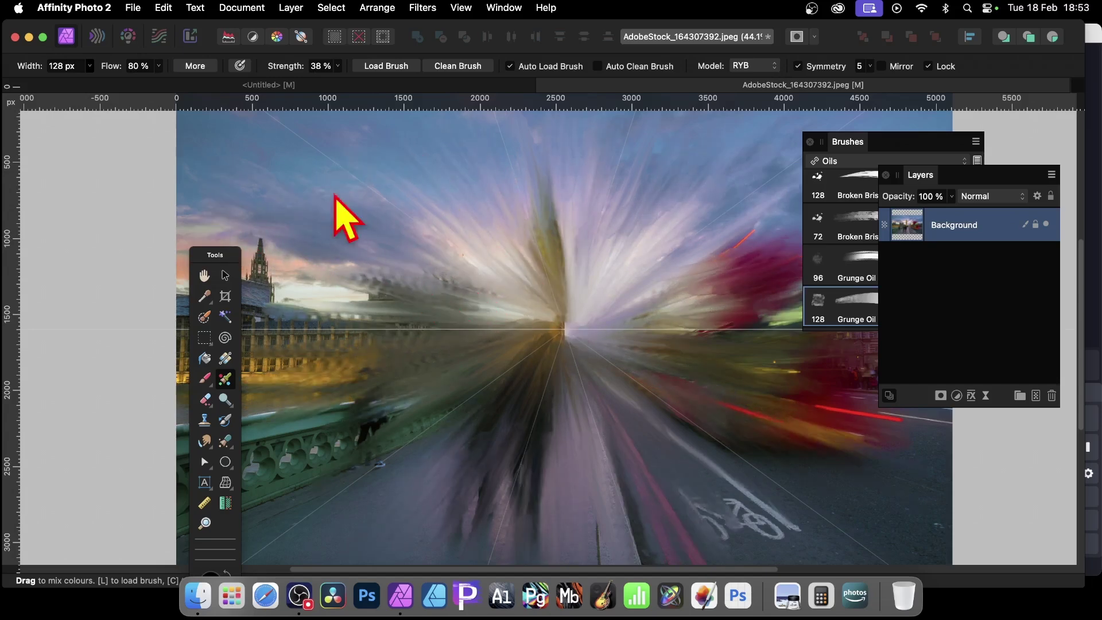
mouse_move(424, 189)
left_mouse_down()
mouse_move(381, 152)
mouse_move(526, 271)
mouse_move(351, 337)
mouse_move(448, 313)
mouse_move(357, 295)
mouse_move(222, 216)
mouse_move(172, 251)
mouse_move(187, 280)
mouse_move(365, 277)
mouse_move(222, 214)
left_mouse_up()
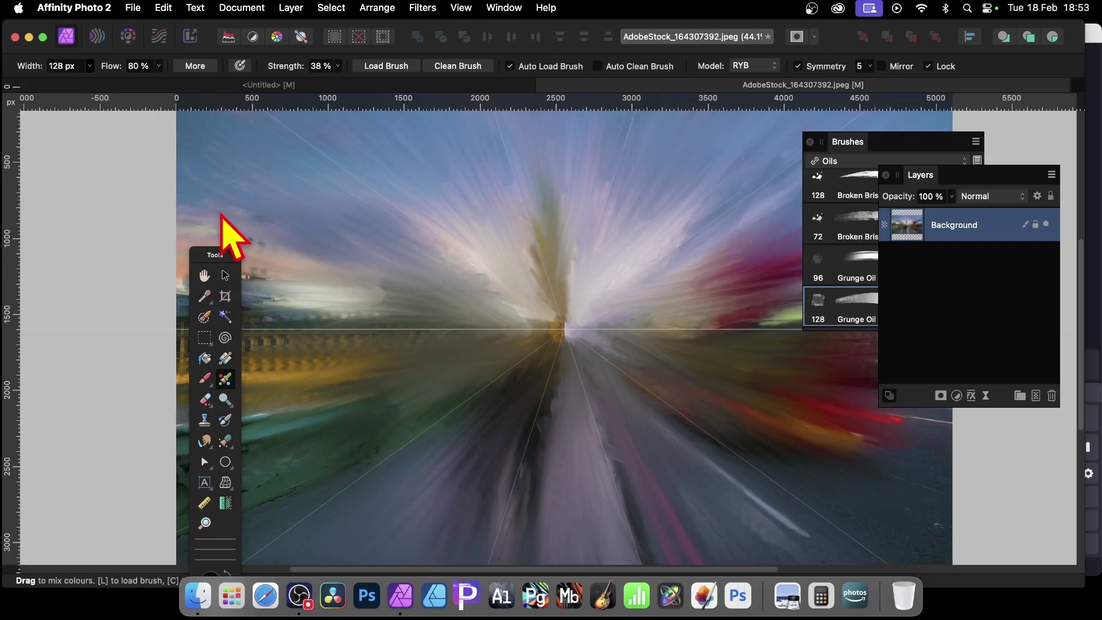
Test single symmetrical dabs around the radial streaks, and undo all the painting back to the original photo.
left_click(814, 347)
left_click(756, 486)
left_click(653, 402)
left_click(594, 440)
key("cmd+z")
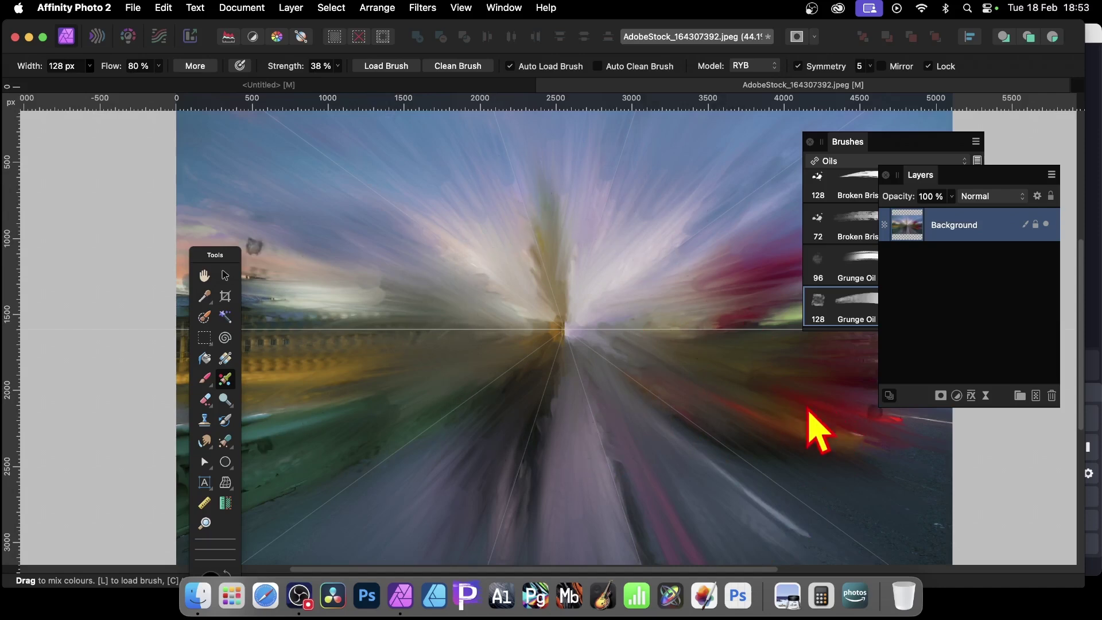
key("super+z")
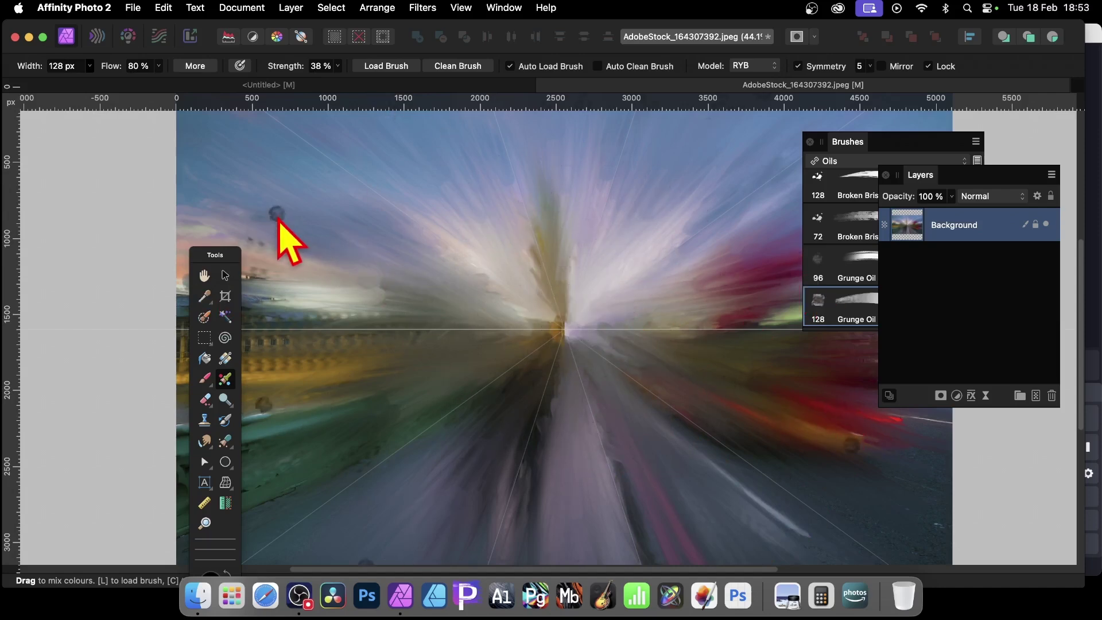
left_click(405, 245)
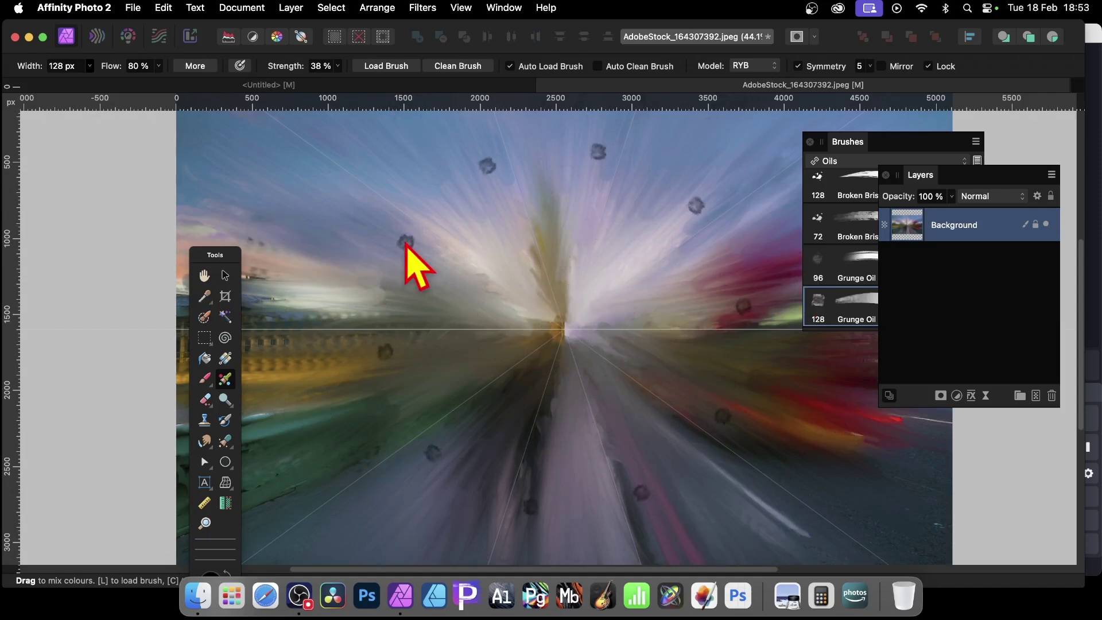
key("super+z")
left_click(512, 313)
key("super+z")
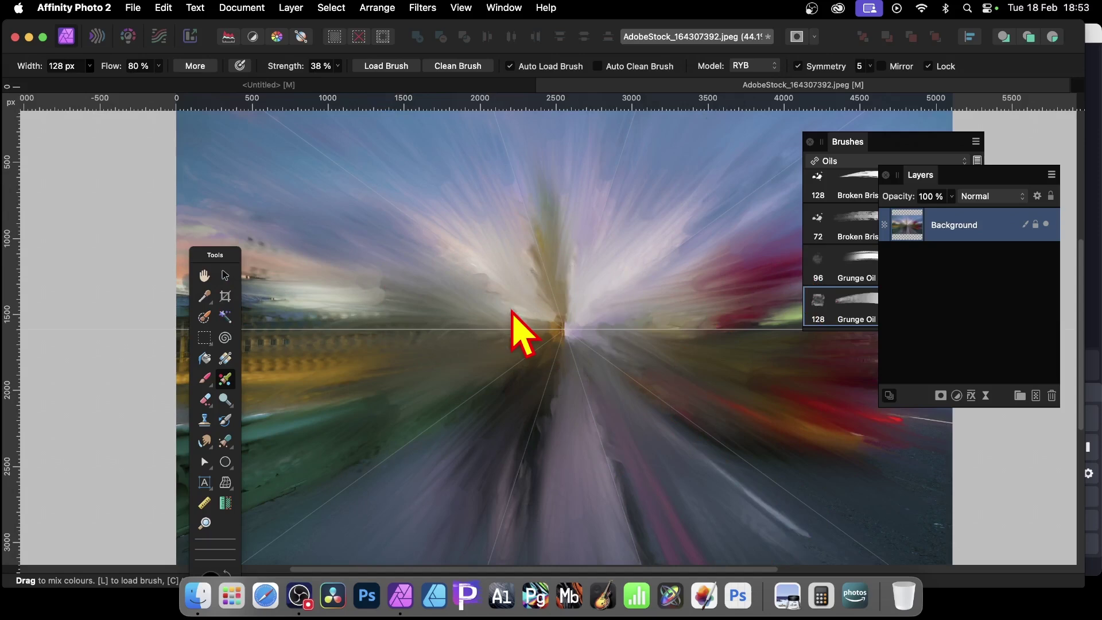
left_click(567, 147)
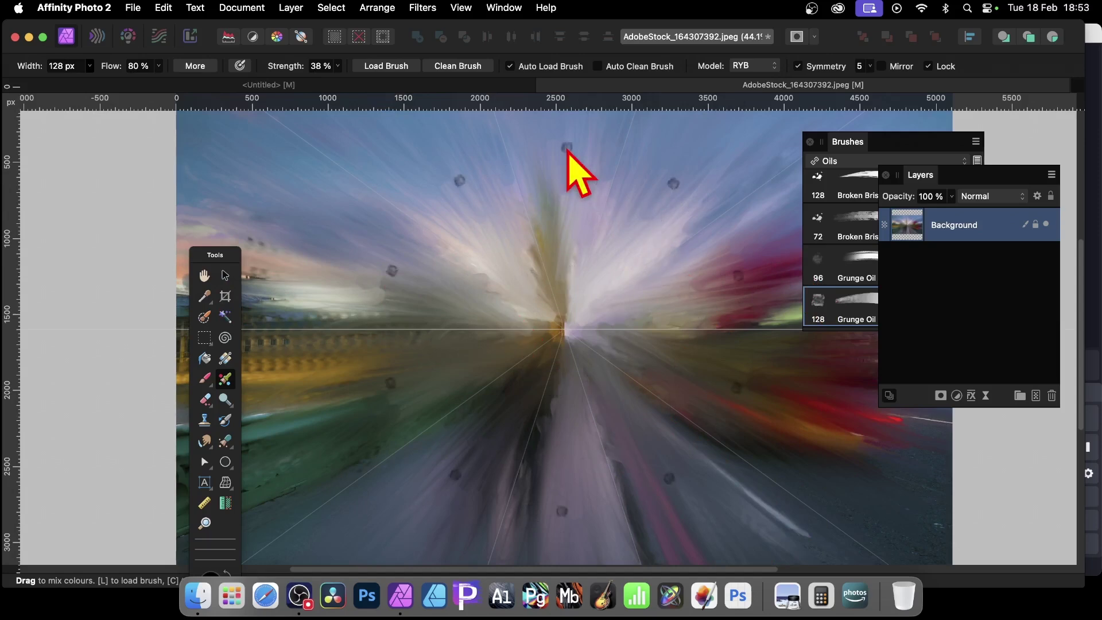
key("super+z")
left_click(566, 235)
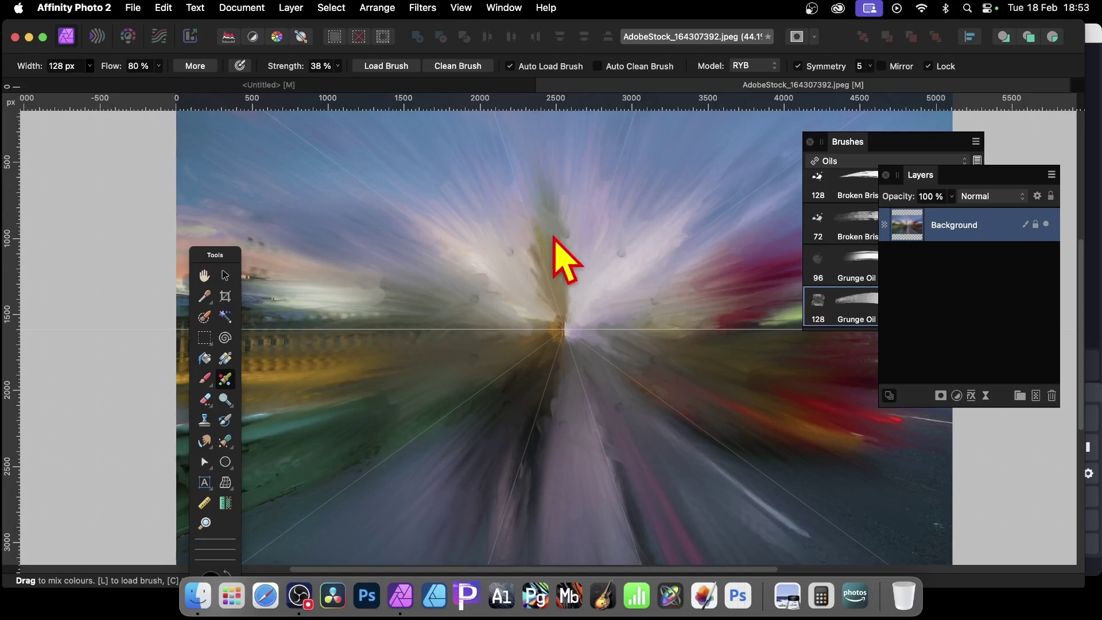
key("super+z")
left_click(546, 147)
key("super+z")
left_click(531, 192)
key("super+z")
left_click(552, 218)
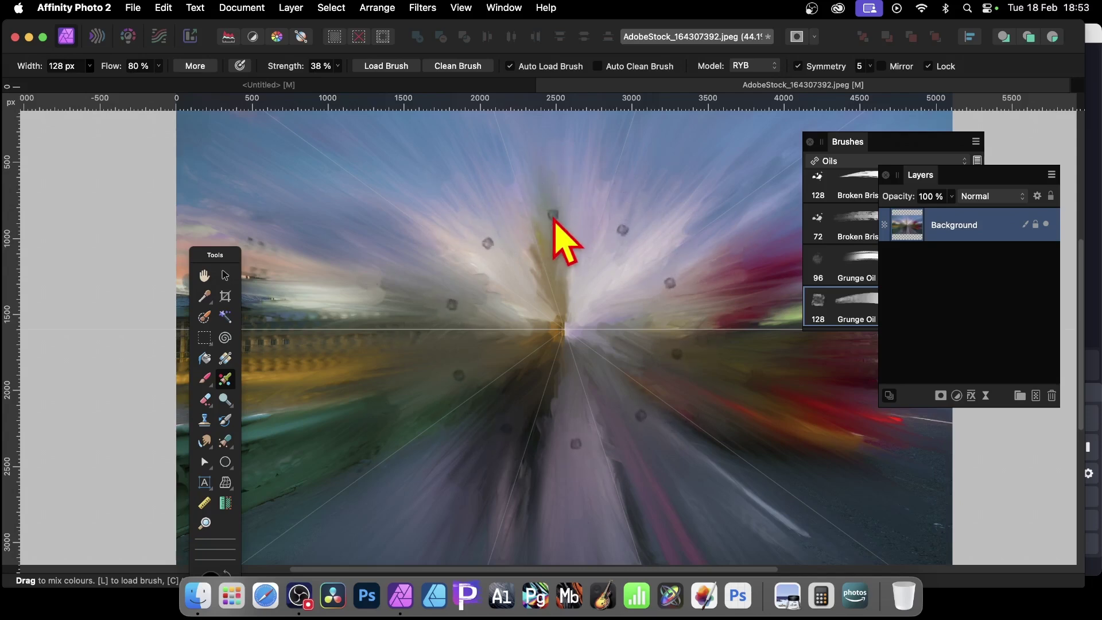
left_click(563, 123)
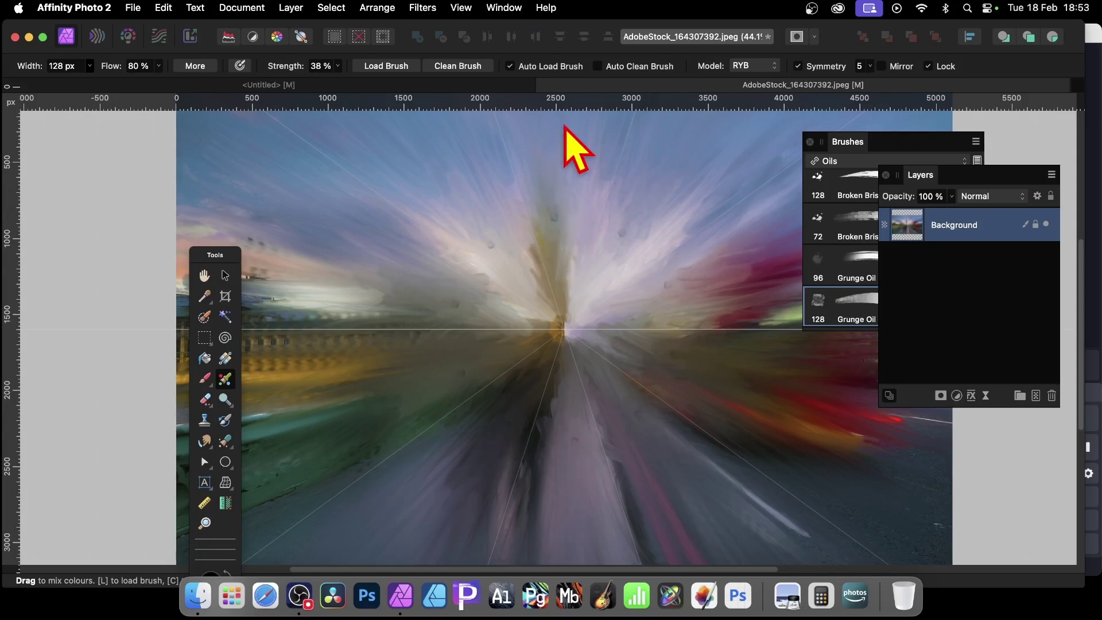
left_click(554, 118)
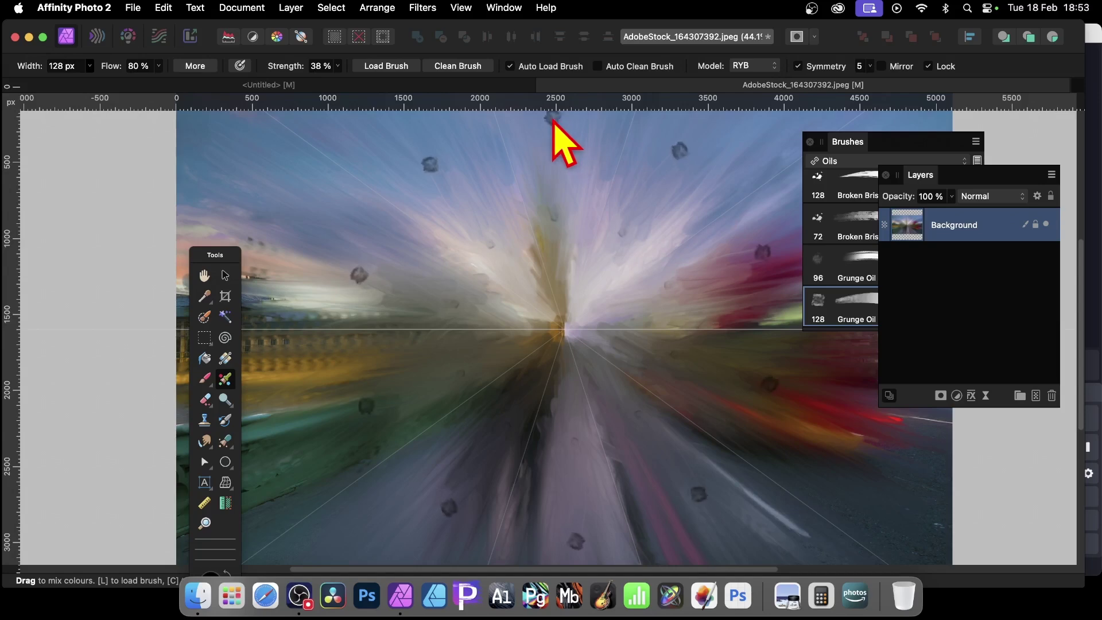
key("super+z")
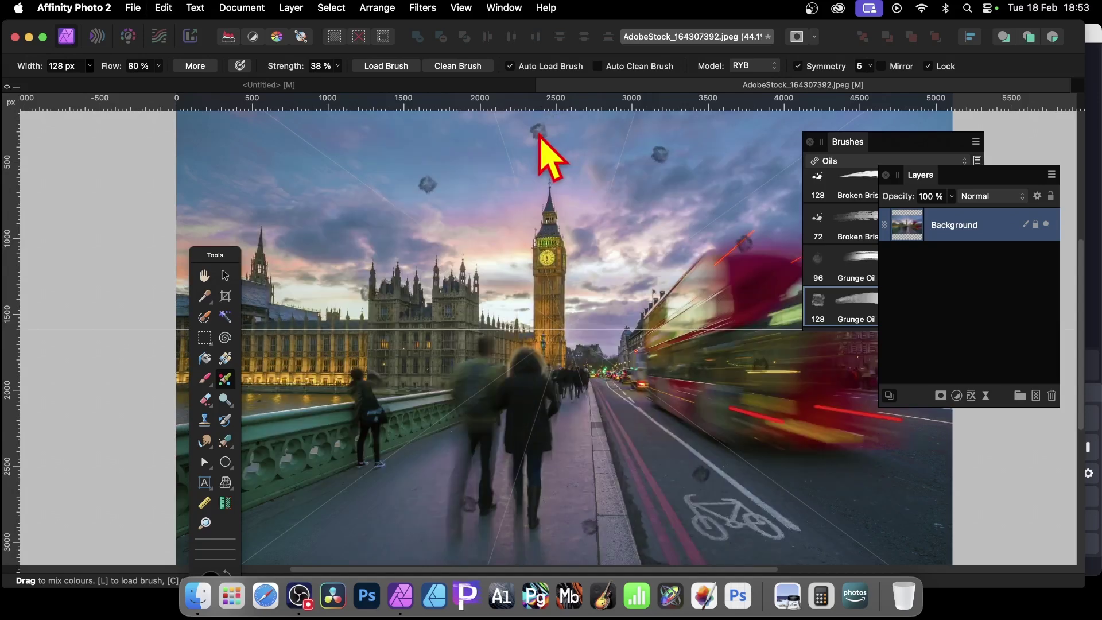
key("super+z")
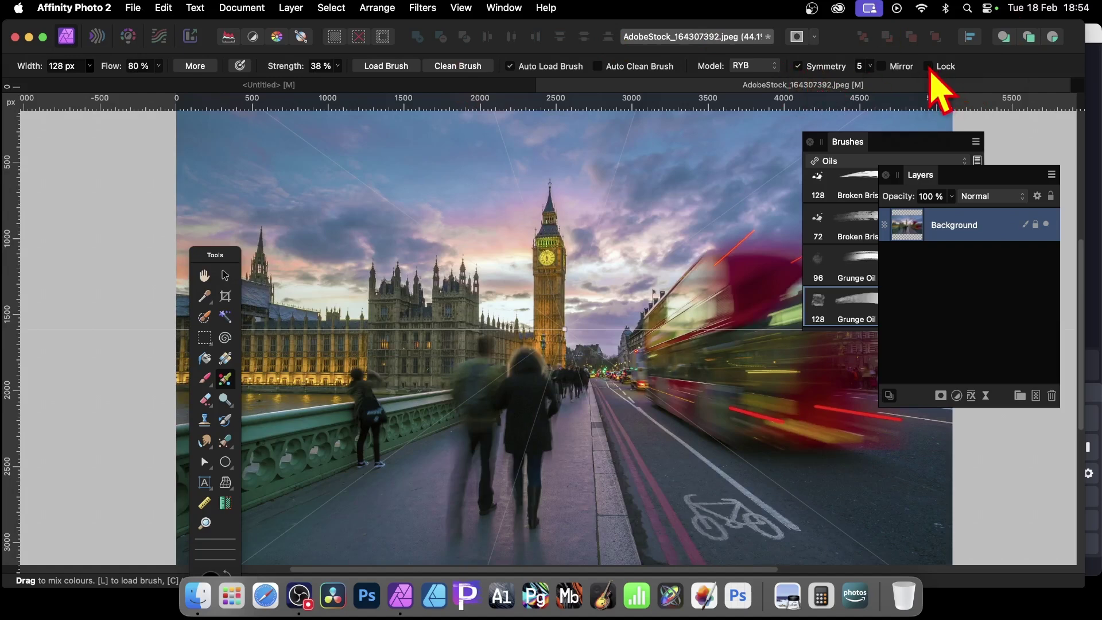
Unlock the symmetry axes, move their centre onto the person leaning on the bridge railing, and lock them again.
left_click(928, 67)
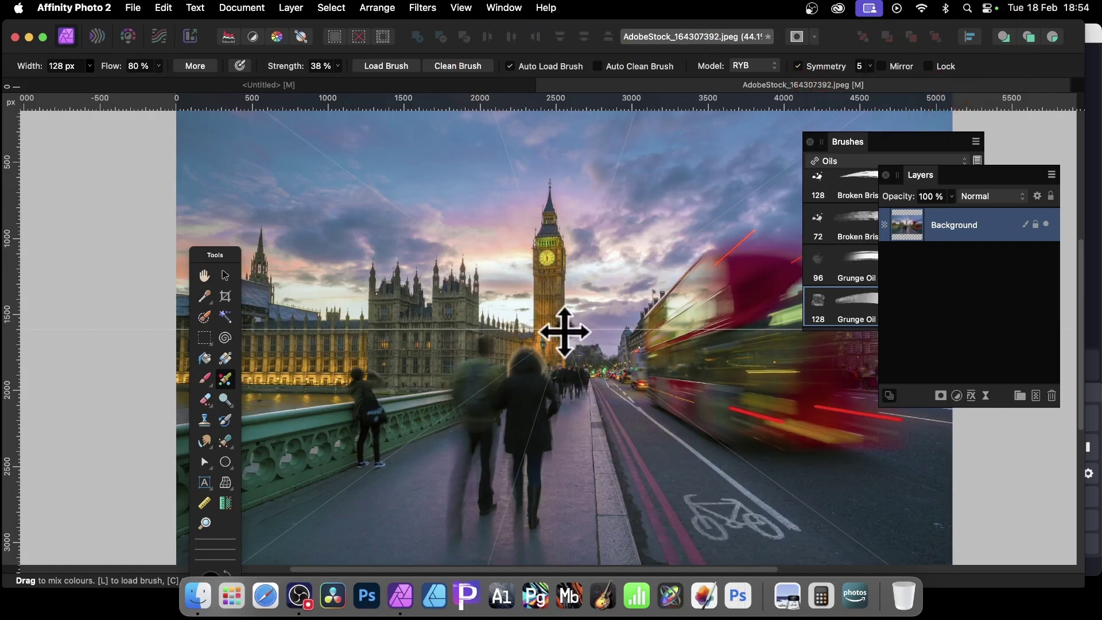
left_click_drag(564, 332, 353, 347)
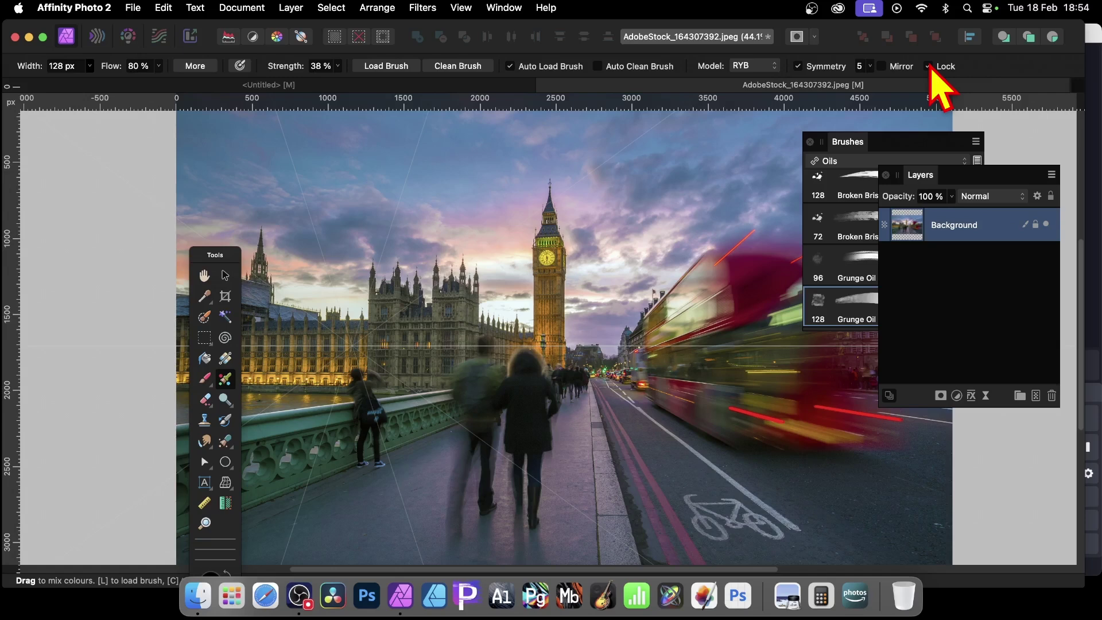
Undo a trial stroke and paint symmetrical Grunge Oil 02 strokes over the clock tower, pedestrians and front of the bus.
mouse_move(283, 283)
left_mouse_down()
mouse_move(277, 244)
mouse_move(339, 298)
mouse_move(265, 192)
mouse_move(359, 269)
mouse_move(346, 265)
mouse_move(392, 225)
mouse_move(586, 112)
mouse_move(424, 255)
mouse_move(442, 237)
mouse_move(649, 172)
mouse_move(642, 217)
mouse_move(470, 263)
mouse_move(594, 273)
mouse_move(690, 298)
mouse_move(576, 322)
mouse_move(655, 352)
mouse_move(580, 345)
mouse_move(626, 400)
mouse_move(606, 425)
mouse_move(659, 527)
mouse_move(661, 462)
mouse_move(603, 359)
mouse_move(699, 467)
mouse_move(624, 359)
mouse_move(708, 443)
mouse_move(707, 380)
mouse_move(685, 359)
mouse_move(770, 447)
mouse_move(709, 376)
mouse_move(774, 420)
mouse_move(714, 358)
mouse_move(807, 498)
mouse_move(711, 335)
mouse_move(805, 470)
mouse_move(712, 339)
mouse_move(792, 404)
mouse_move(659, 343)
mouse_move(759, 369)
mouse_move(775, 429)
mouse_move(663, 367)
mouse_move(437, 305)
mouse_move(476, 285)
mouse_move(638, 250)
mouse_move(615, 261)
mouse_move(642, 239)
mouse_move(700, 241)
mouse_move(780, 289)
mouse_move(718, 232)
mouse_move(680, 123)
mouse_move(653, 260)
mouse_move(523, 268)
mouse_move(519, 246)
mouse_move(475, 335)
mouse_move(428, 276)
mouse_move(423, 346)
mouse_move(372, 320)
mouse_move(431, 323)
mouse_move(484, 204)
mouse_move(595, 167)
left_mouse_up()
key("super+z")
mouse_move(574, 247)
left_mouse_down()
mouse_move(437, 334)
mouse_move(482, 351)
mouse_move(494, 324)
mouse_move(497, 336)
mouse_move(616, 292)
mouse_move(626, 276)
mouse_move(635, 283)
mouse_move(610, 276)
mouse_move(681, 294)
mouse_move(726, 276)
mouse_move(532, 362)
mouse_move(553, 334)
mouse_move(659, 375)
mouse_move(633, 397)
mouse_move(587, 392)
mouse_move(639, 407)
left_mouse_up()
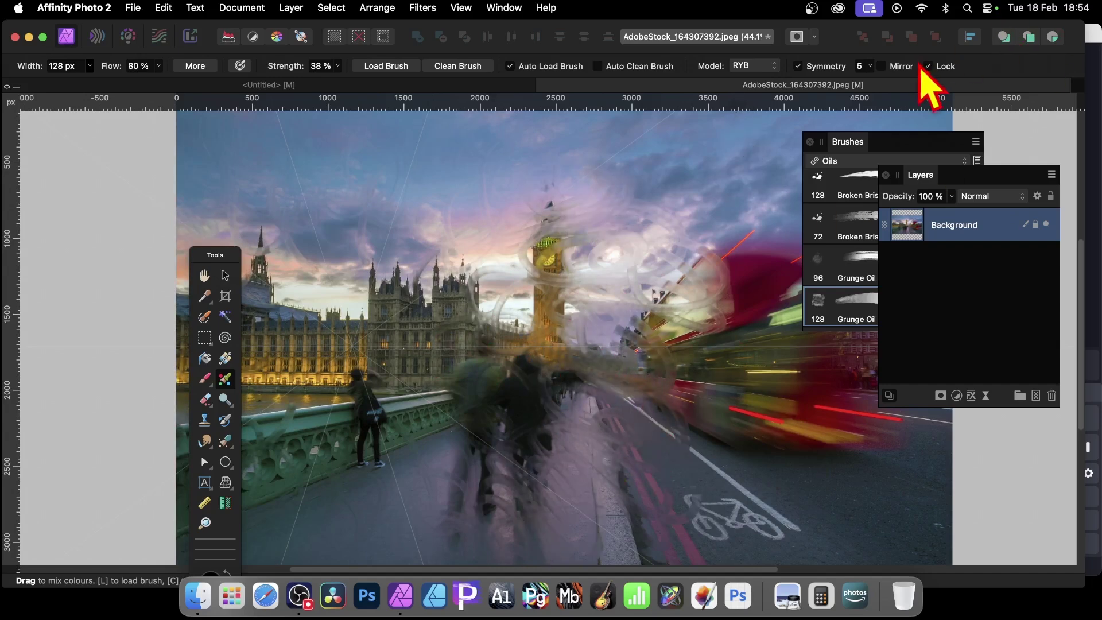
Turn off symmetry and undo the off-centre symmetrical strokes.
left_click(798, 66)
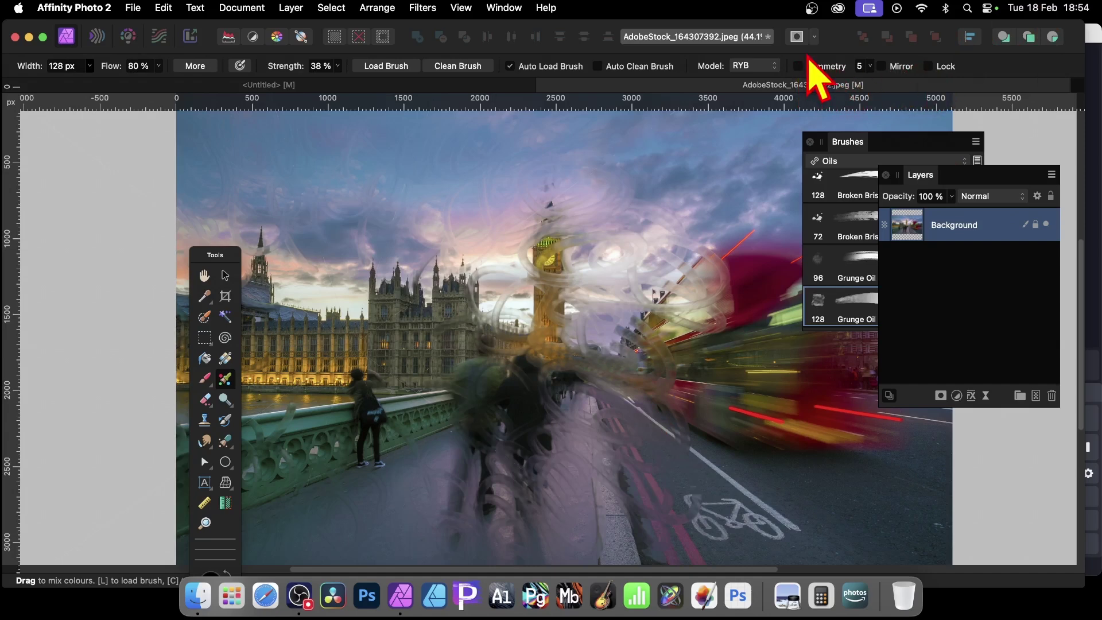
key("super+z")
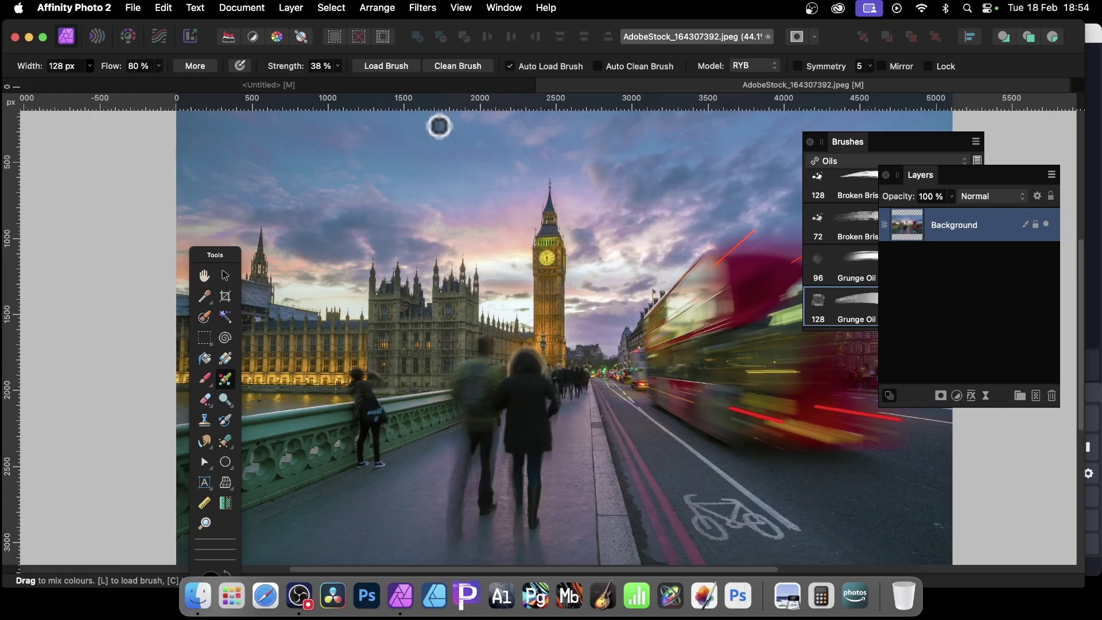
Open the Grunge Oil 01 brush for editing and set Scatter X to 942% and Scatter Y to 343%.
left_click(894, 158)
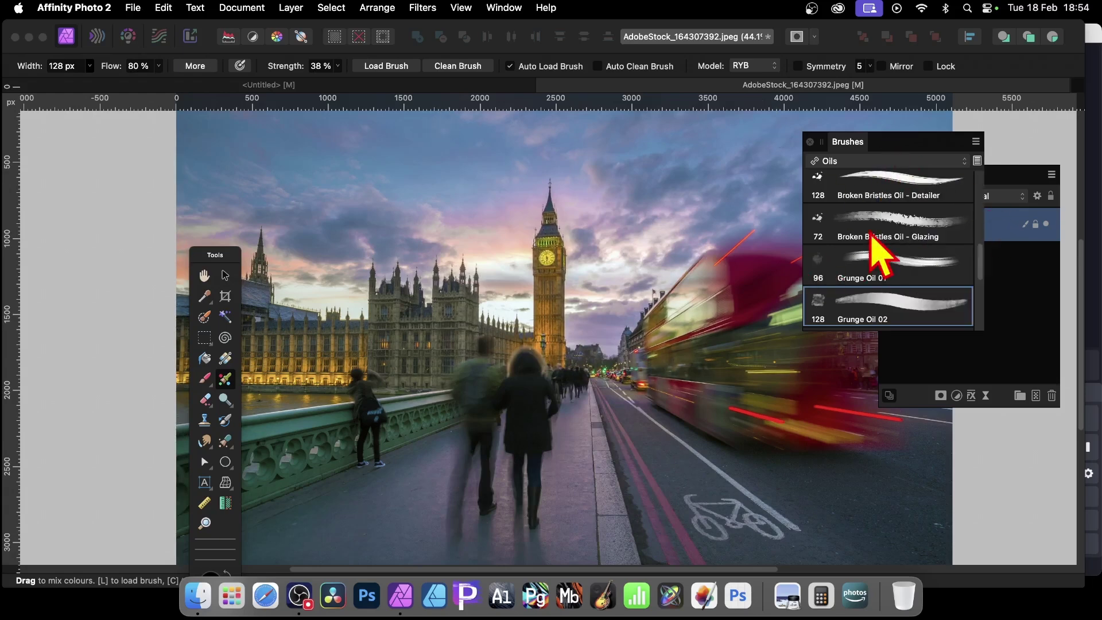
scroll(922, 246, "down", 3)
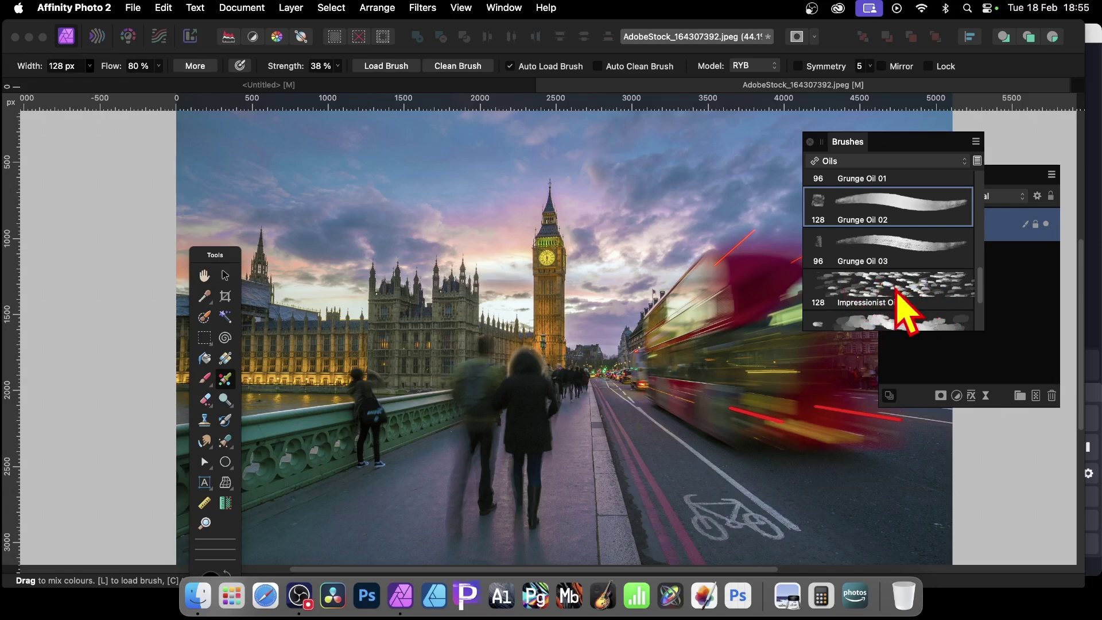
scroll(898, 295, "up", 2)
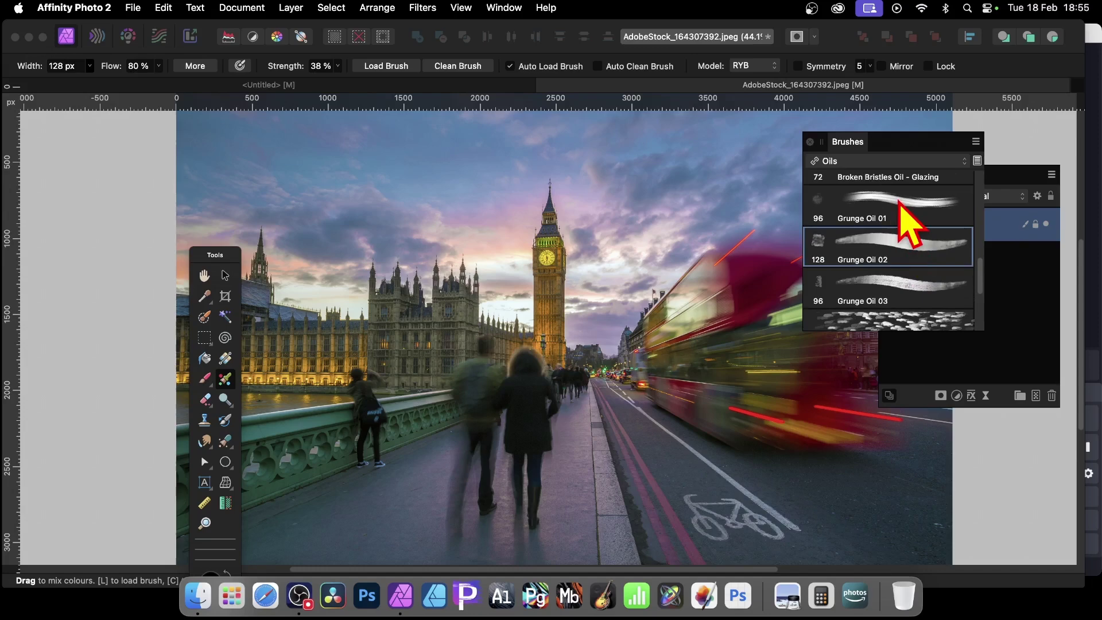
double_click(909, 221)
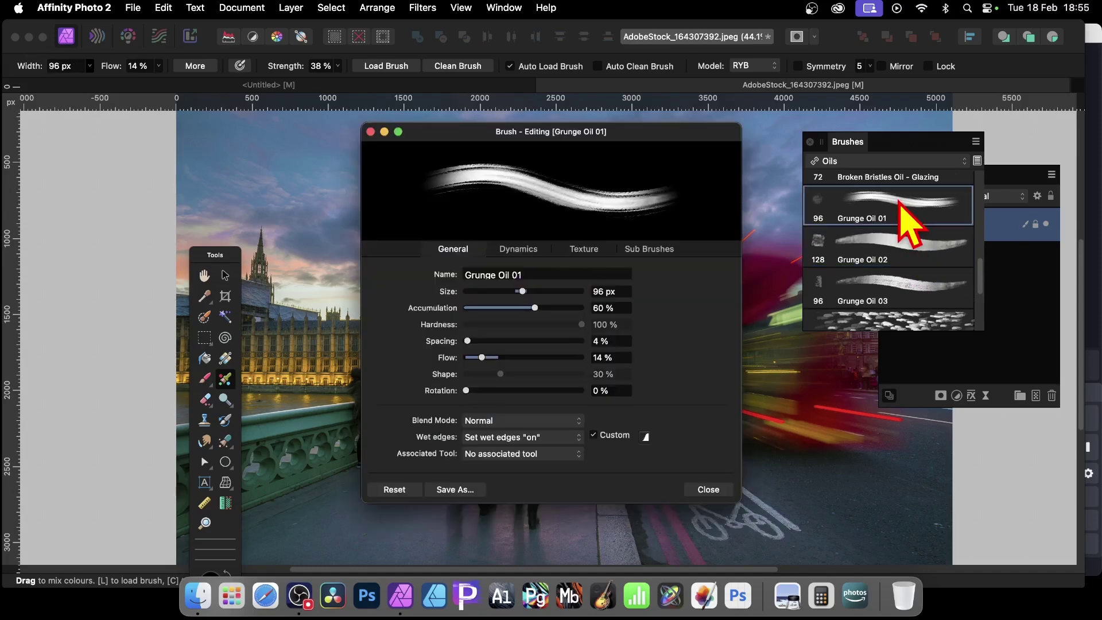
left_click(524, 251)
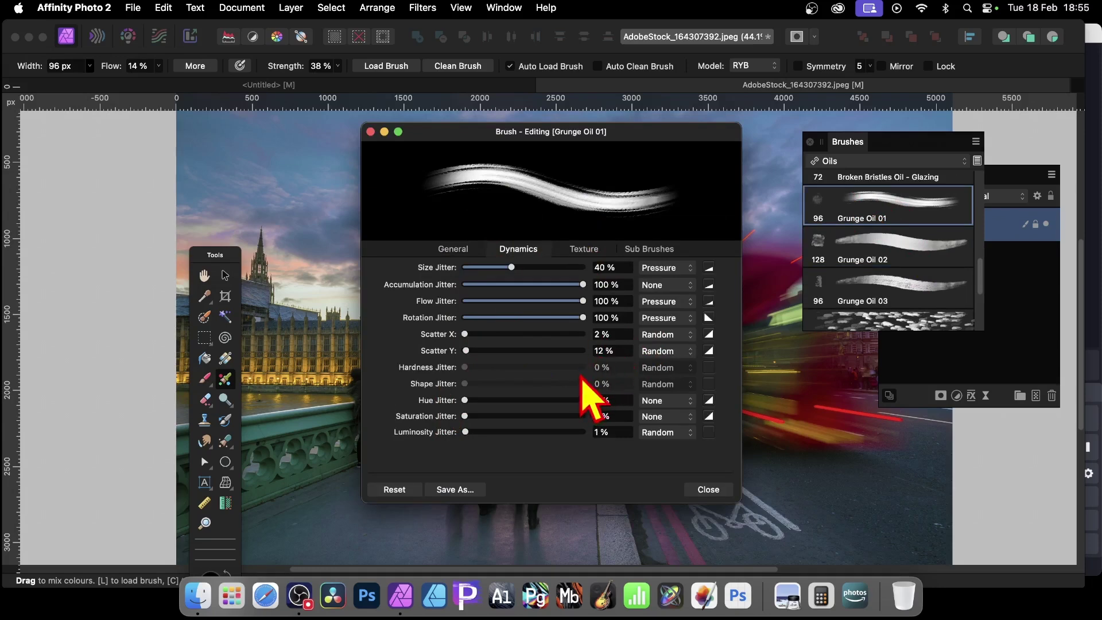
mouse_move(465, 334)
left_mouse_down()
mouse_move(579, 336)
mouse_move(521, 351)
mouse_move(581, 351)
mouse_move(505, 351)
left_mouse_up()
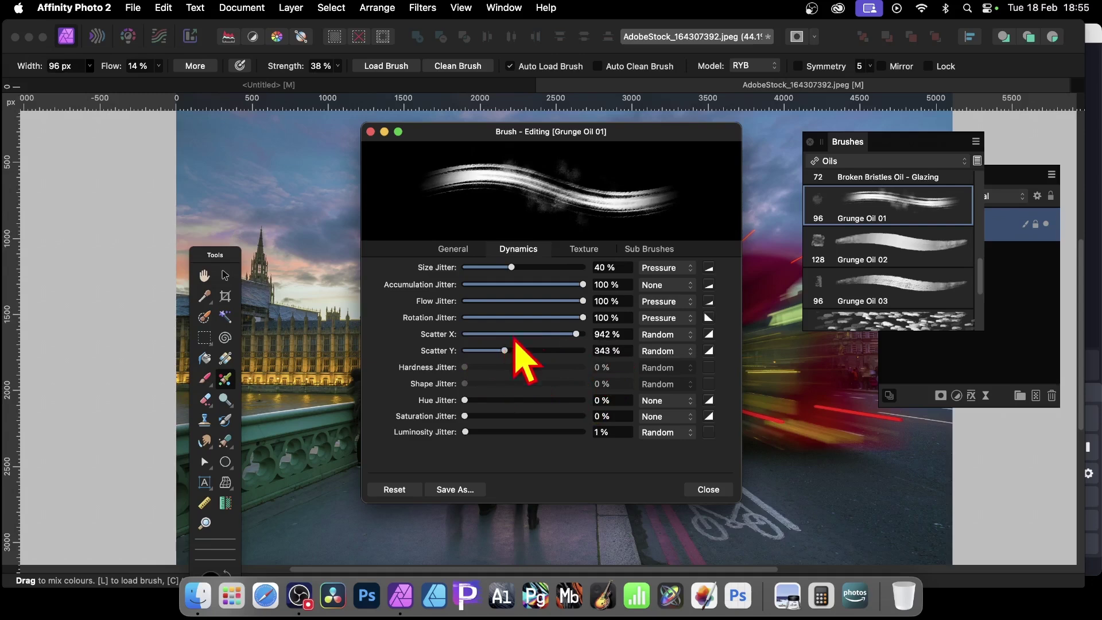
Increase the base texture scale of the Grunge Oil 01 brush slightly.
left_click(569, 248)
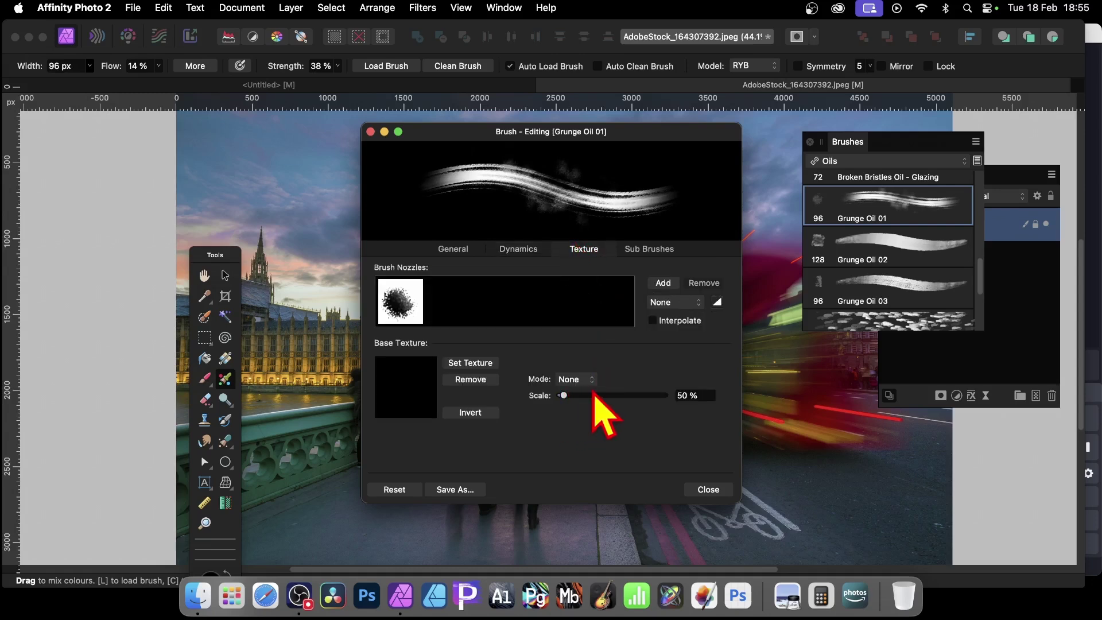
left_click_drag(564, 396, 578, 396)
Open the Grunge Oil 01 sub-brush for editing, set its size to 8.5 px, and move the editor clear of the brush preview.
left_click(649, 250)
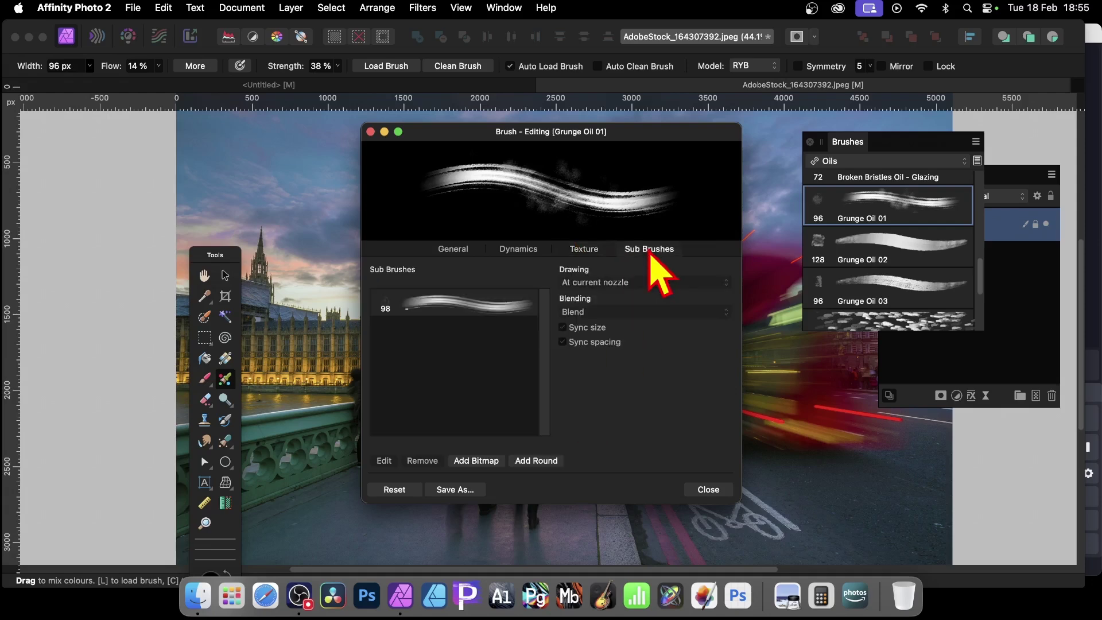
left_click(436, 300)
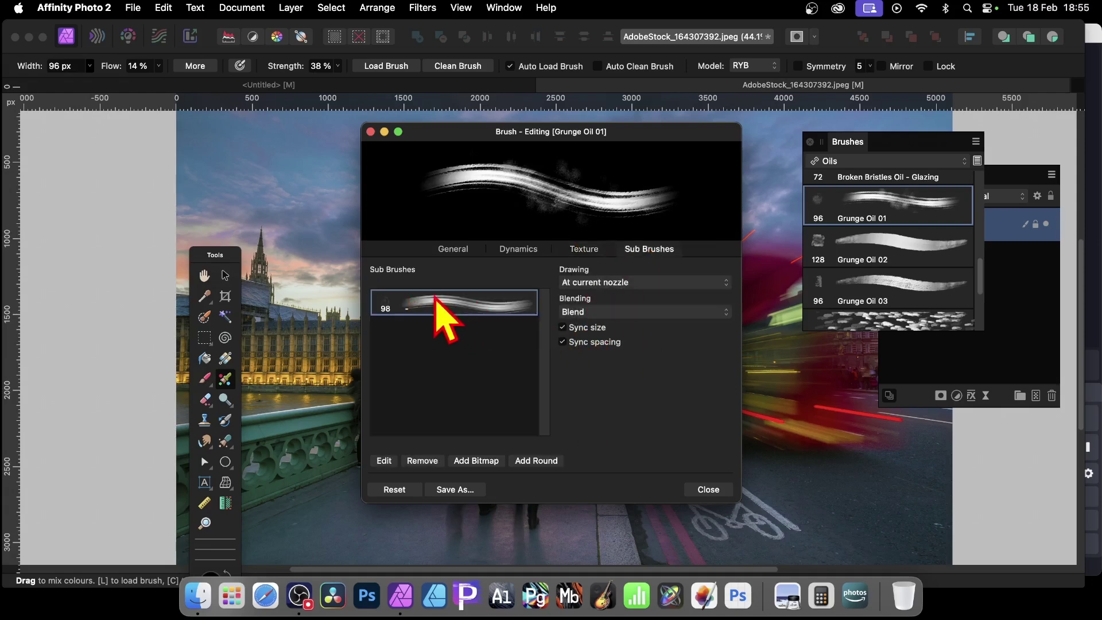
double_click(470, 301)
left_click_drag(543, 310, 492, 311)
mouse_move(541, 151)
left_mouse_down()
mouse_move(600, 167)
mouse_move(799, 320)
mouse_move(701, 259)
mouse_move(656, 250)
mouse_move(600, 89)
mouse_move(600, 111)
left_mouse_up()
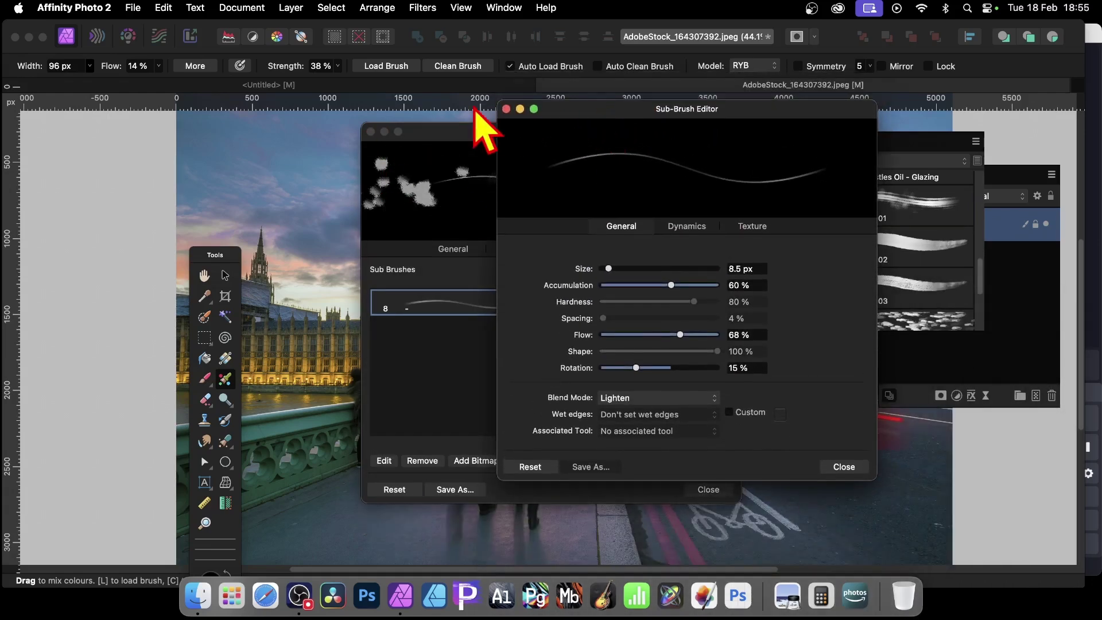
Close the sub-brush editor, show the brush's general settings, and move the Grunge Oil 01 editor clear of Big Ben.
left_click(843, 466)
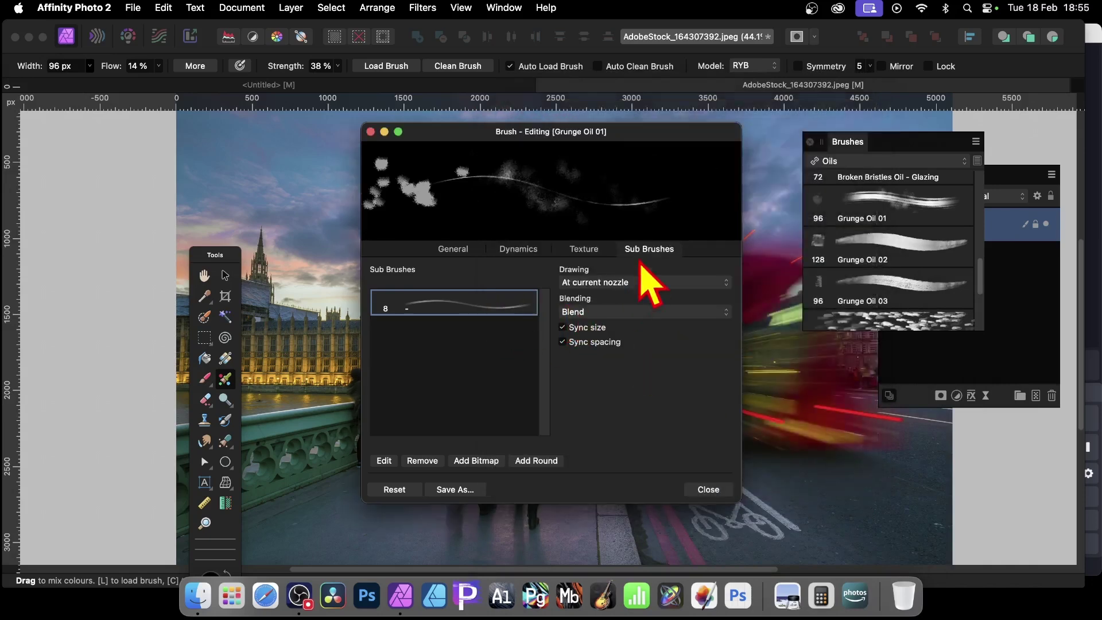
left_click(453, 251)
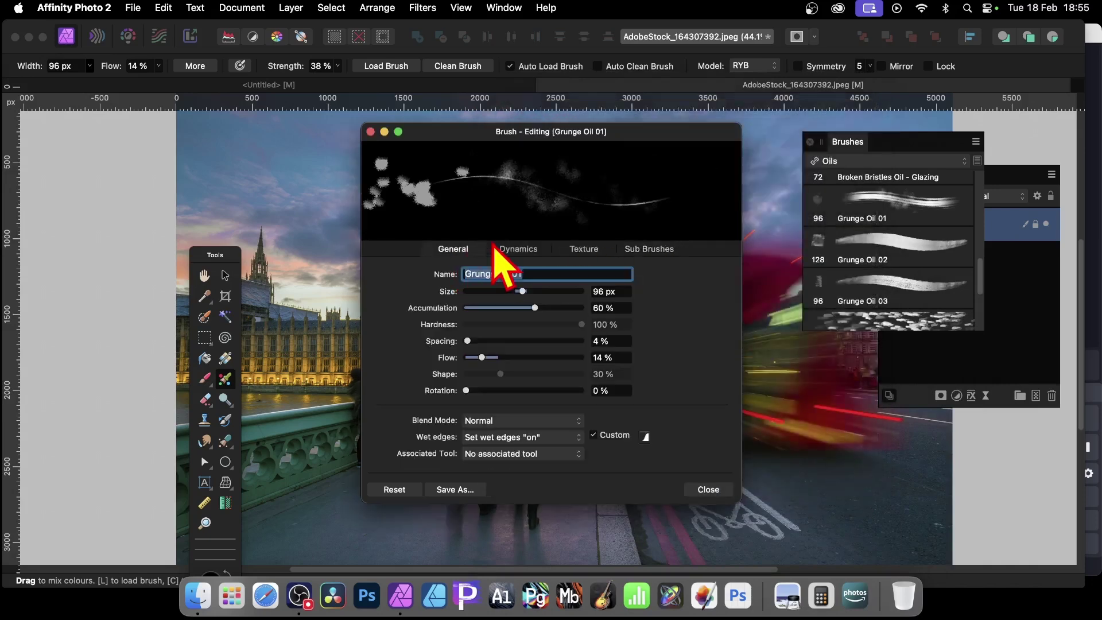
left_click_drag(519, 133, 887, 199)
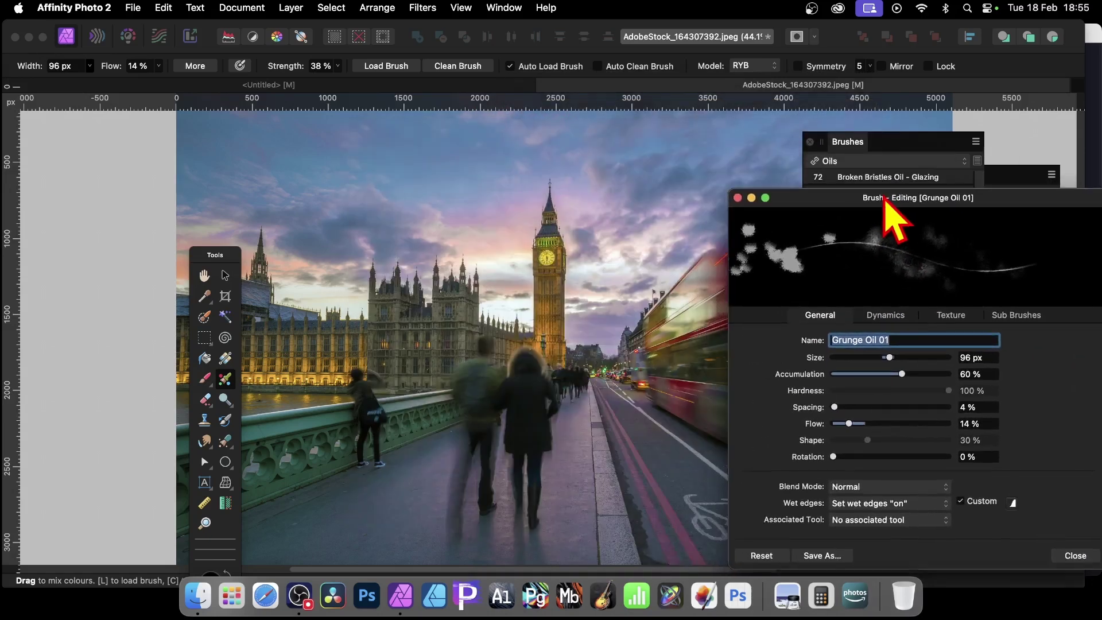
Paint scattered strokes over Big Ben and the walking couple with the edited brush, and undo them.
mouse_move(546, 291)
left_mouse_down()
mouse_move(596, 317)
mouse_move(449, 219)
mouse_move(591, 323)
mouse_move(434, 221)
mouse_move(594, 348)
mouse_move(472, 308)
mouse_move(554, 371)
mouse_move(561, 414)
mouse_move(484, 386)
mouse_move(449, 392)
mouse_move(499, 460)
mouse_move(546, 459)
mouse_move(491, 253)
mouse_move(565, 252)
mouse_move(544, 187)
mouse_move(642, 239)
mouse_move(631, 172)
mouse_move(722, 210)
left_mouse_up()
mouse_move(506, 291)
left_mouse_down()
mouse_move(323, 292)
mouse_move(300, 322)
mouse_move(381, 333)
mouse_move(311, 355)
mouse_move(336, 389)
mouse_move(338, 451)
mouse_move(376, 423)
mouse_move(404, 434)
left_mouse_up()
key("super+z")
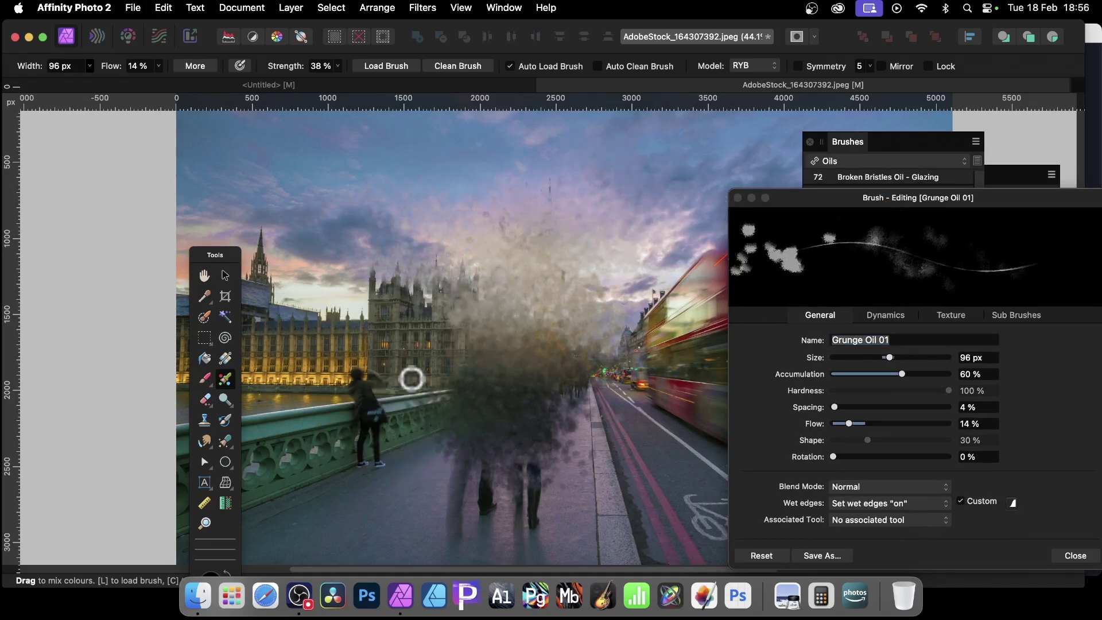
key("super+z")
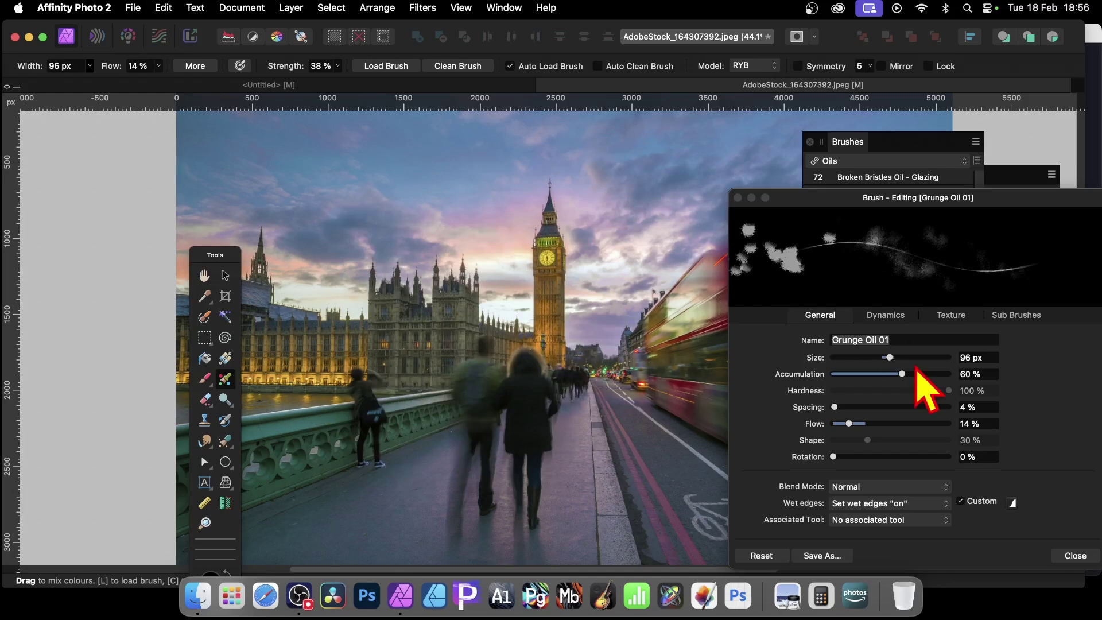
Set Scatter X and Scatter Y of the Grunge Oil 01 brush to 0%.
left_click(886, 316)
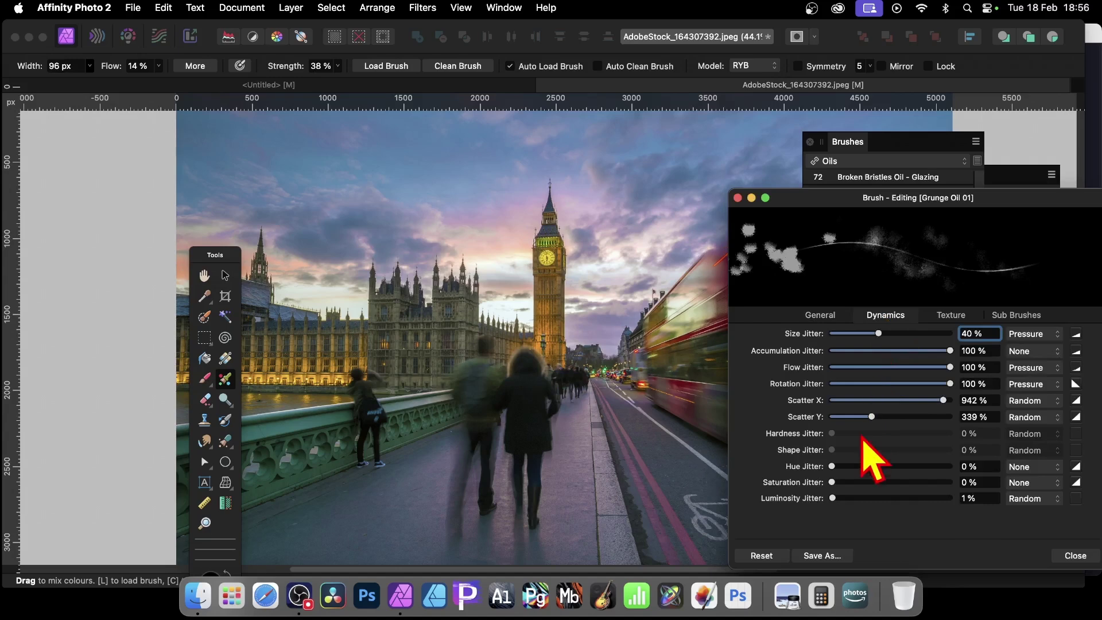
left_click_drag(872, 417, 805, 417)
left_click_drag(924, 401, 810, 401)
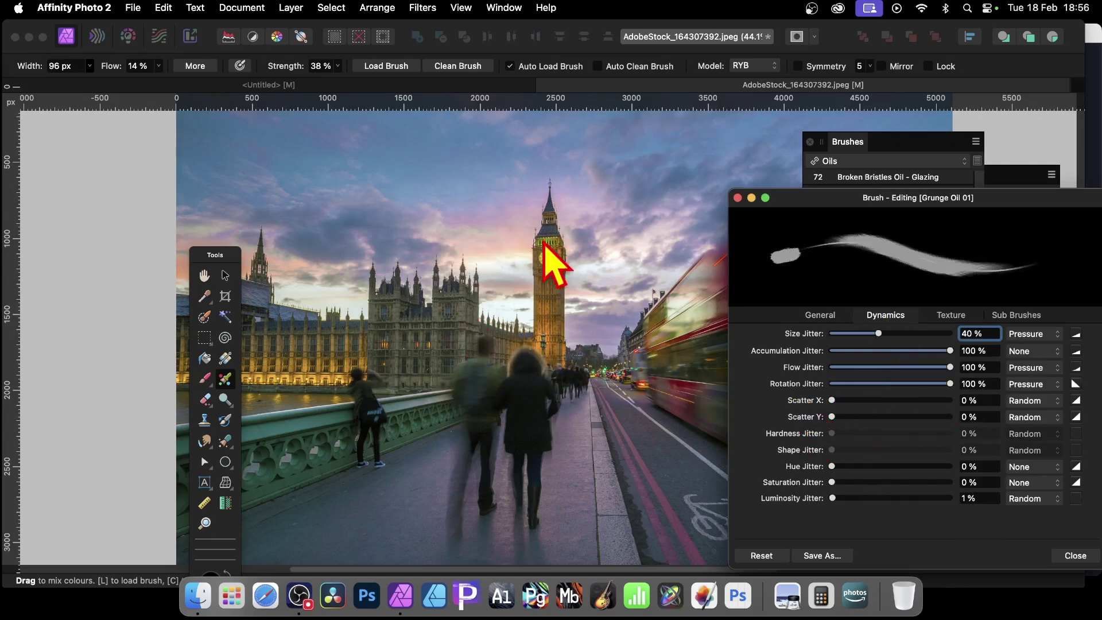
Smear Big Ben and the Houses of Parliament with vertical Grunge Oil 01 strokes.
left_click(544, 217)
mouse_move(530, 282)
left_mouse_down()
mouse_move(548, 338)
mouse_move(560, 284)
mouse_move(547, 314)
mouse_move(520, 313)
left_mouse_up()
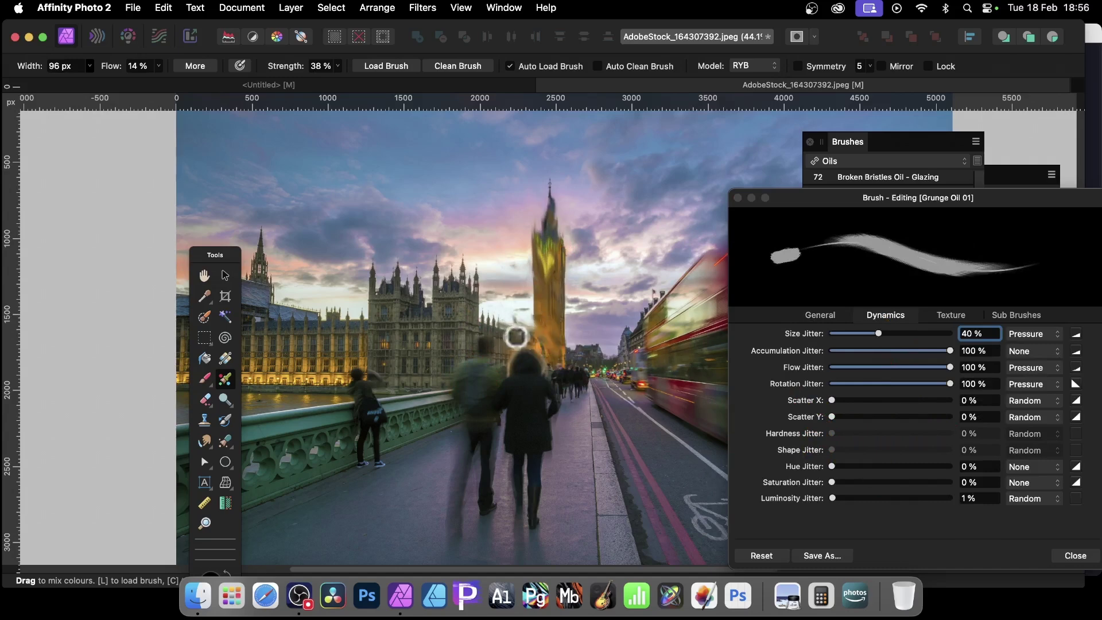
left_click_drag(468, 257, 460, 343)
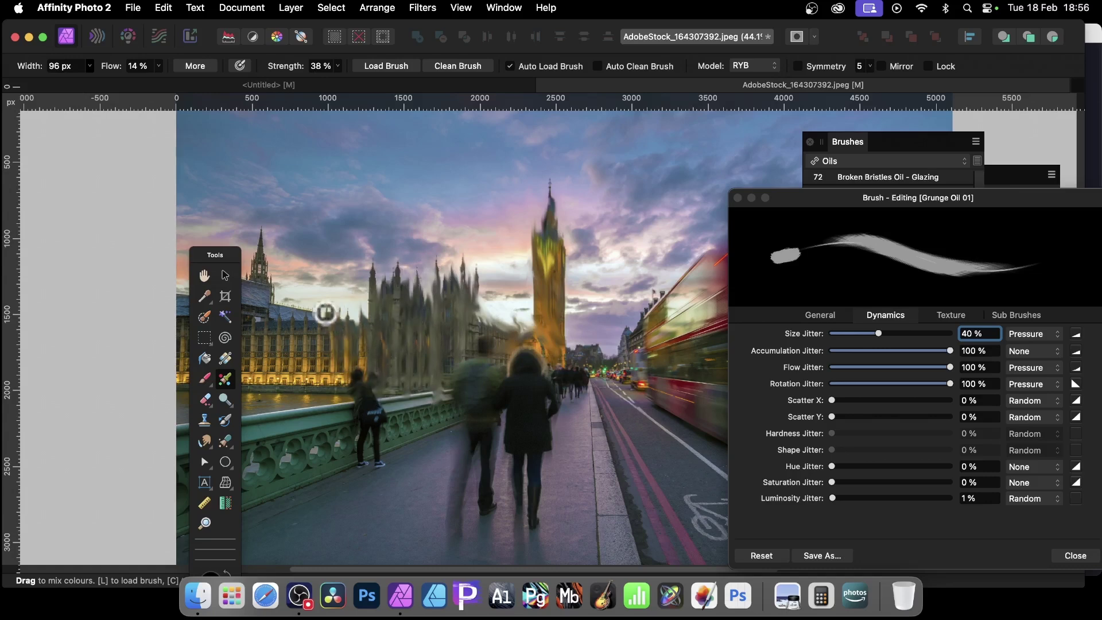
mouse_move(296, 375)
left_mouse_down()
mouse_move(273, 292)
mouse_move(261, 299)
mouse_move(256, 370)
left_mouse_up()
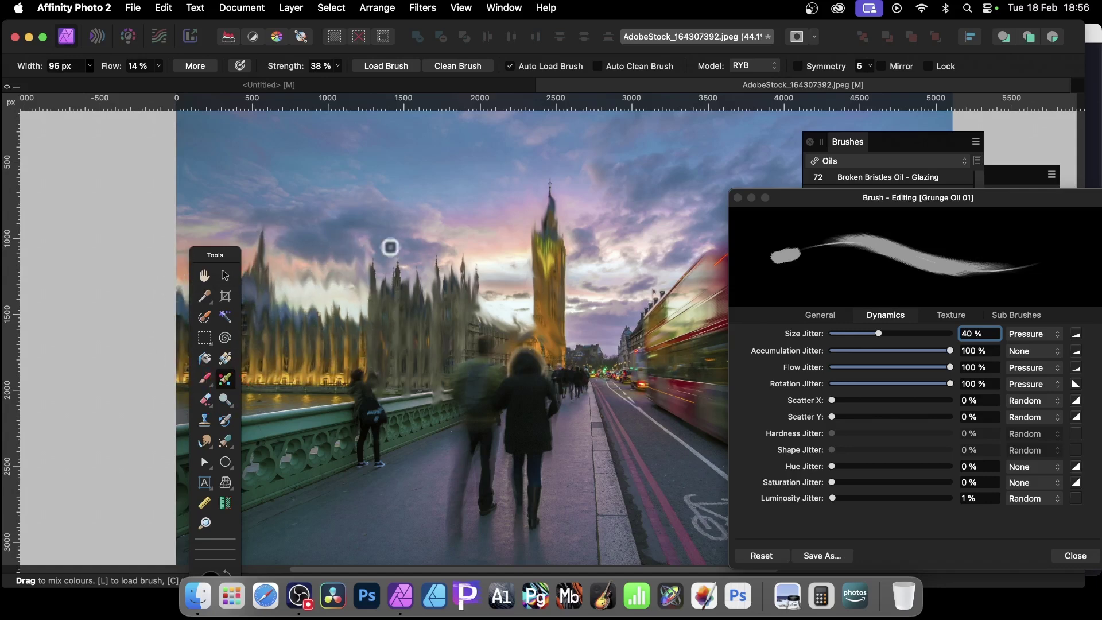
Paint wavy side-to-side strokes across the Parliament buildings and up the Big Ben tower.
left_click_drag(484, 304, 477, 277)
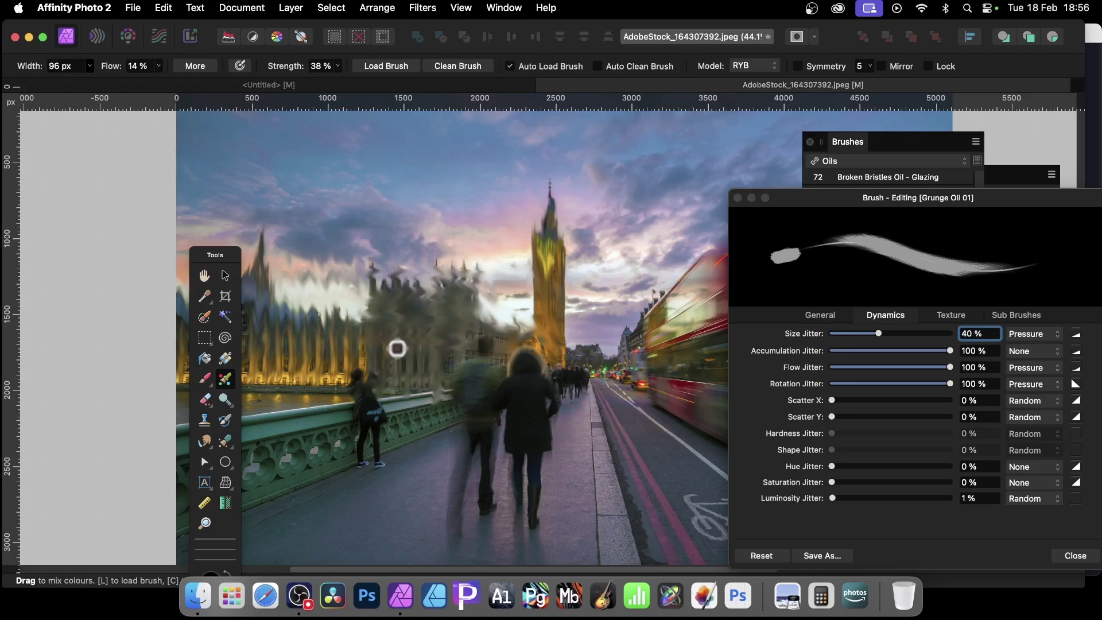
left_click_drag(260, 297, 295, 349)
mouse_move(506, 265)
left_mouse_down()
mouse_move(603, 229)
mouse_move(552, 193)
left_mouse_up()
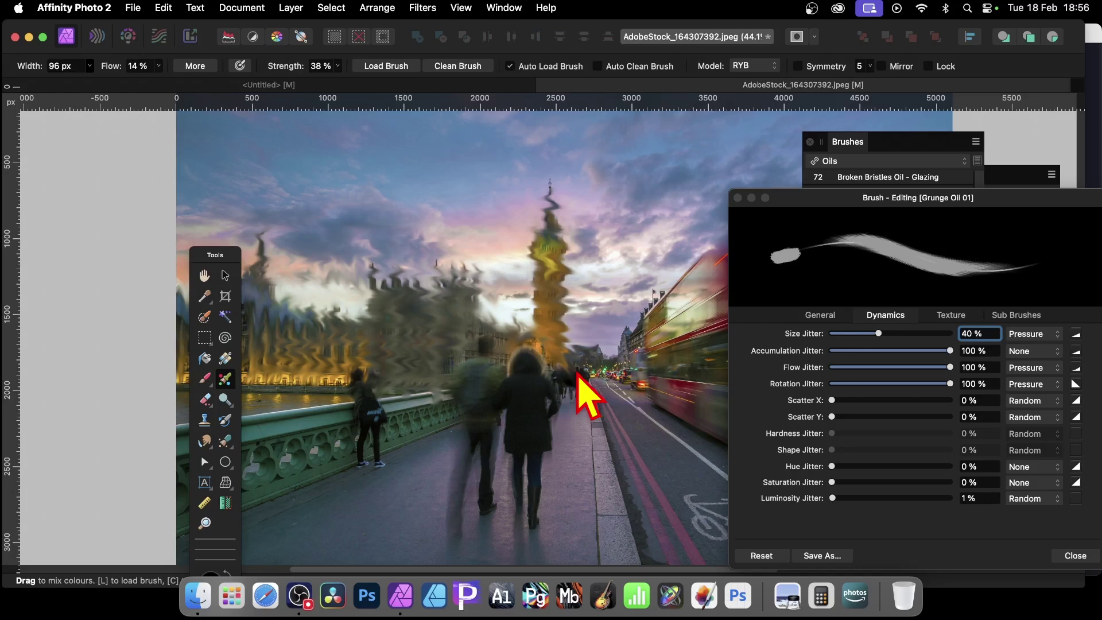
Close the brush editor and paint strokes over Big Ben and the red bus with the Smooth Rake - Variable engraving brush.
mouse_move(861, 198)
left_mouse_down()
mouse_move(861, 167)
mouse_move(829, 142)
left_mouse_up()
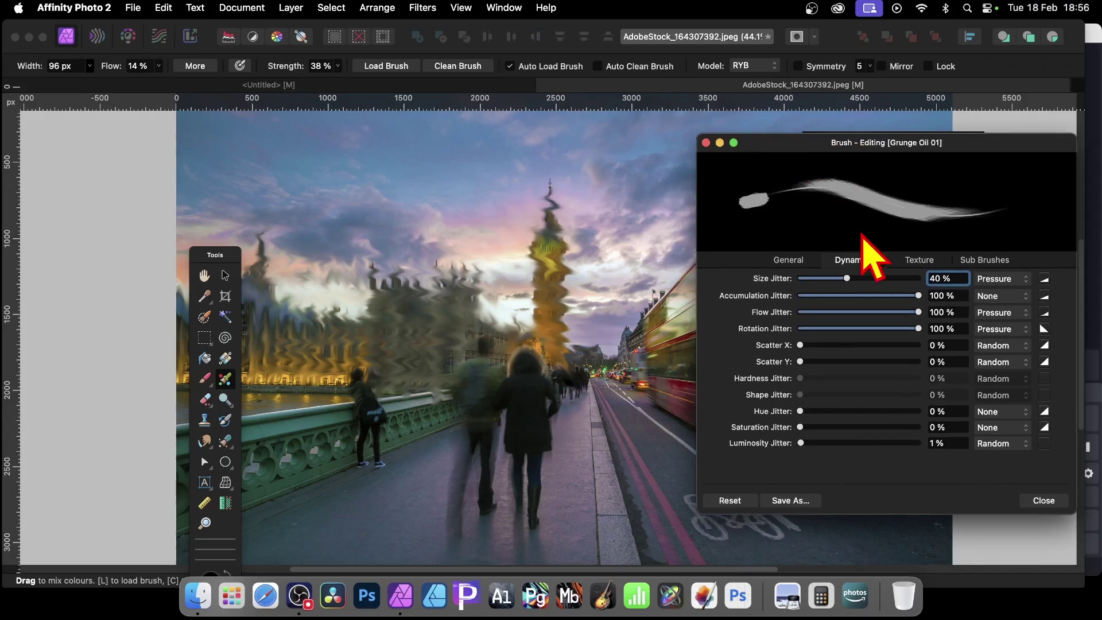
left_click(706, 142)
left_click(887, 161)
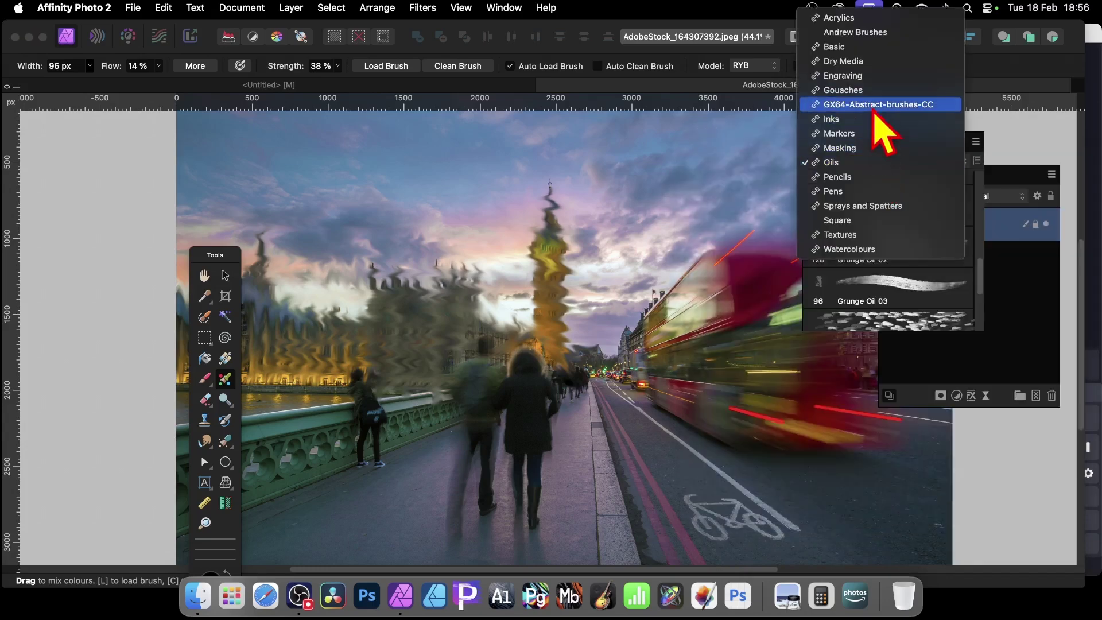
left_click(878, 78)
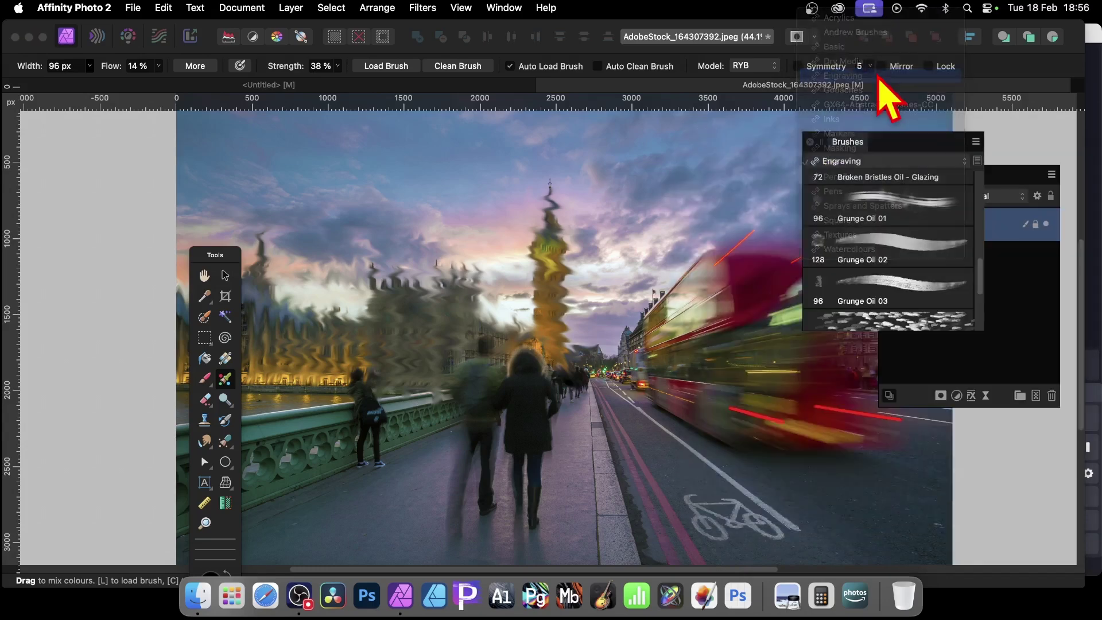
left_click(889, 221)
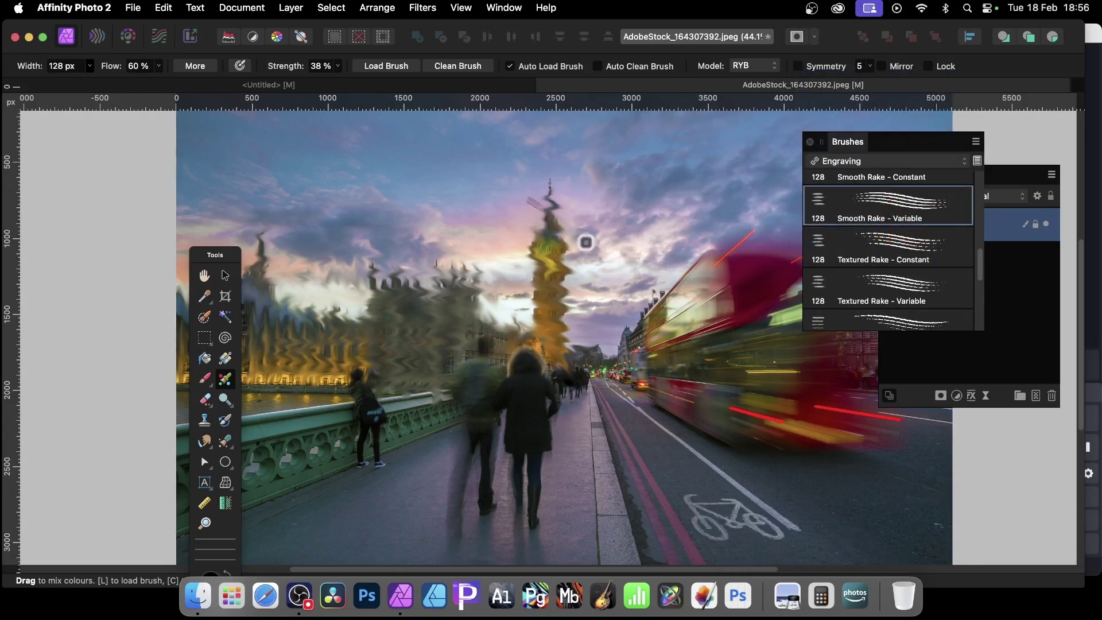
mouse_move(489, 184)
left_mouse_down()
mouse_move(597, 293)
mouse_move(589, 304)
mouse_move(509, 263)
mouse_move(512, 288)
mouse_move(606, 390)
mouse_move(495, 307)
left_mouse_up()
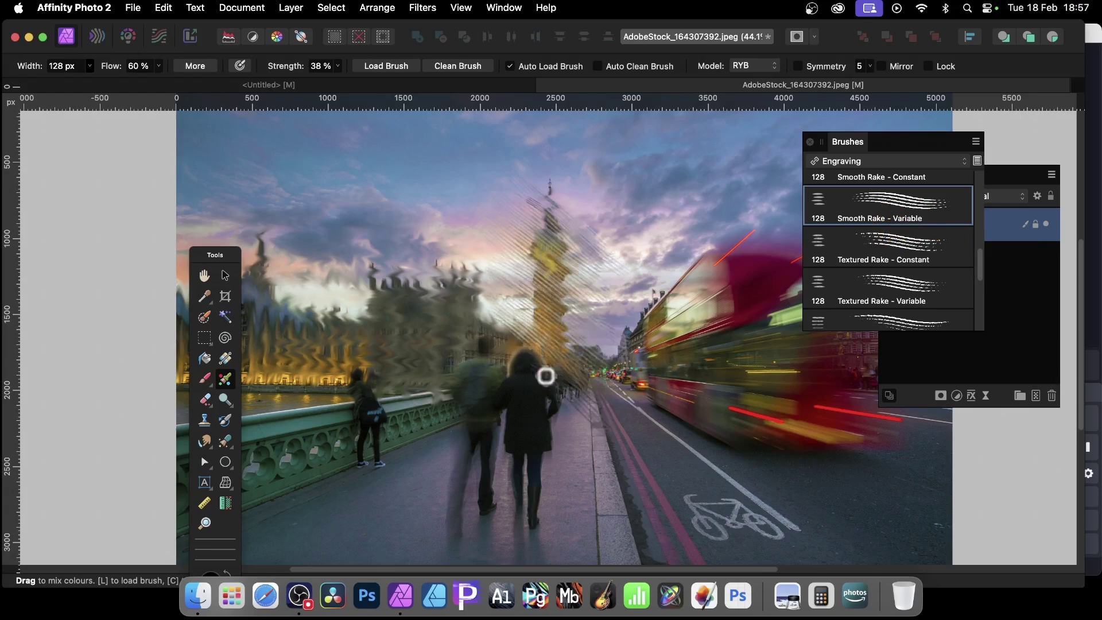
mouse_move(704, 399)
left_mouse_down()
mouse_move(613, 286)
mouse_move(748, 356)
mouse_move(645, 239)
mouse_move(730, 223)
left_mouse_up()
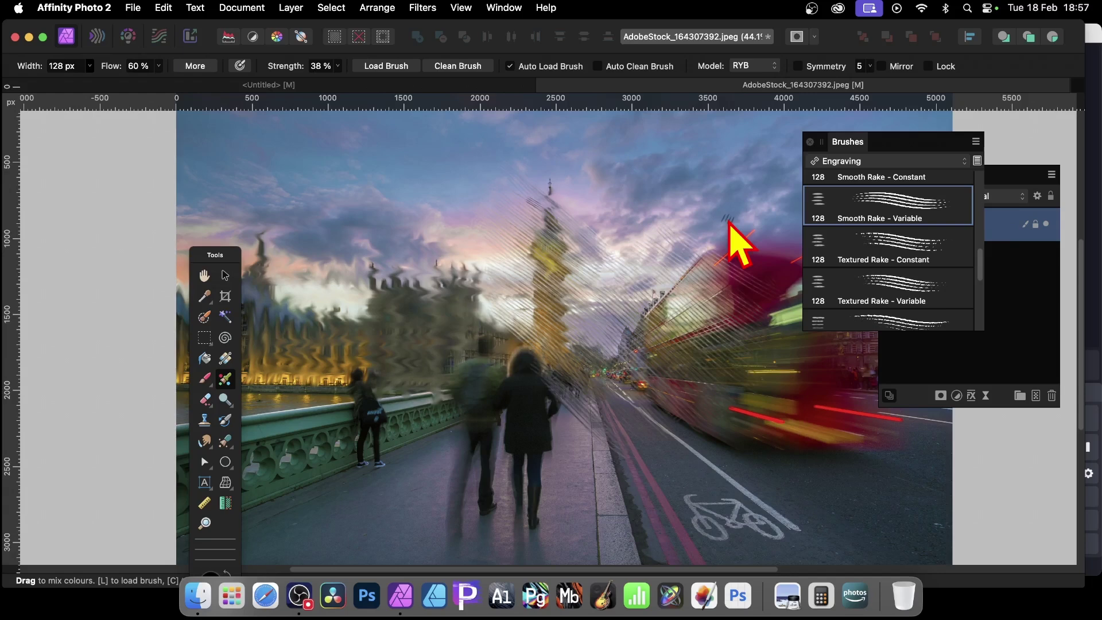
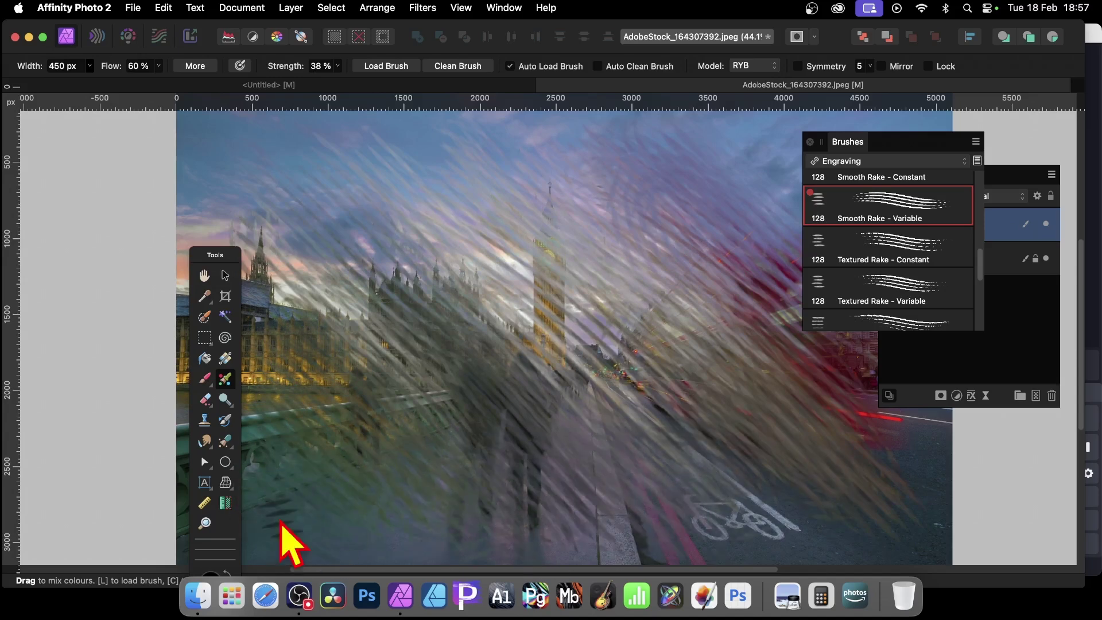
Review the blend modes for the upper Background layer and keep Normal.
left_click(1009, 179)
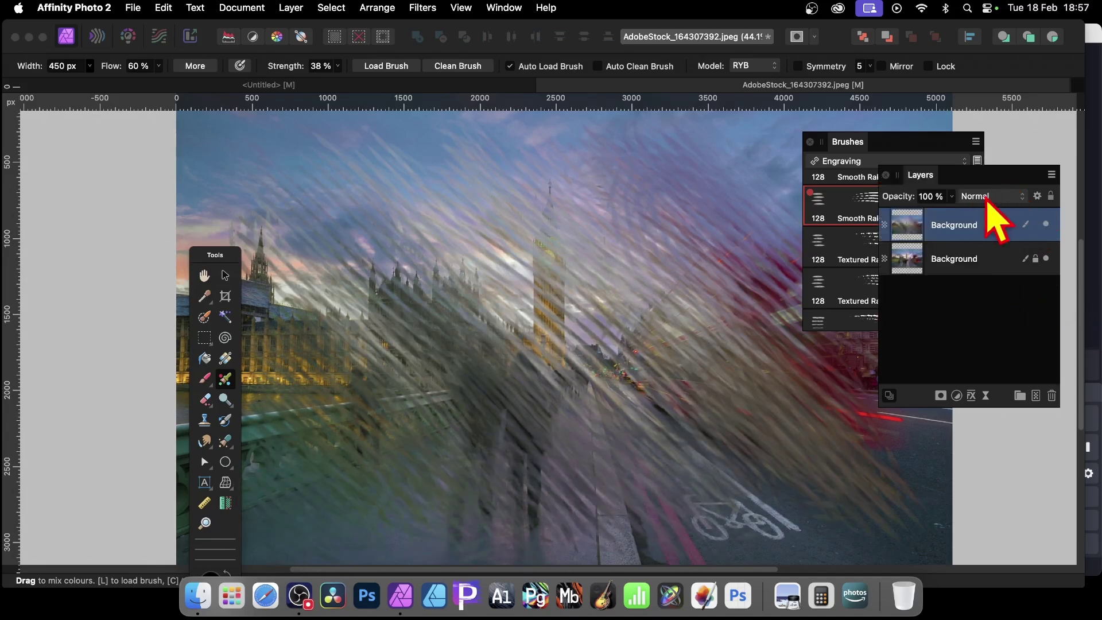
left_click(989, 197)
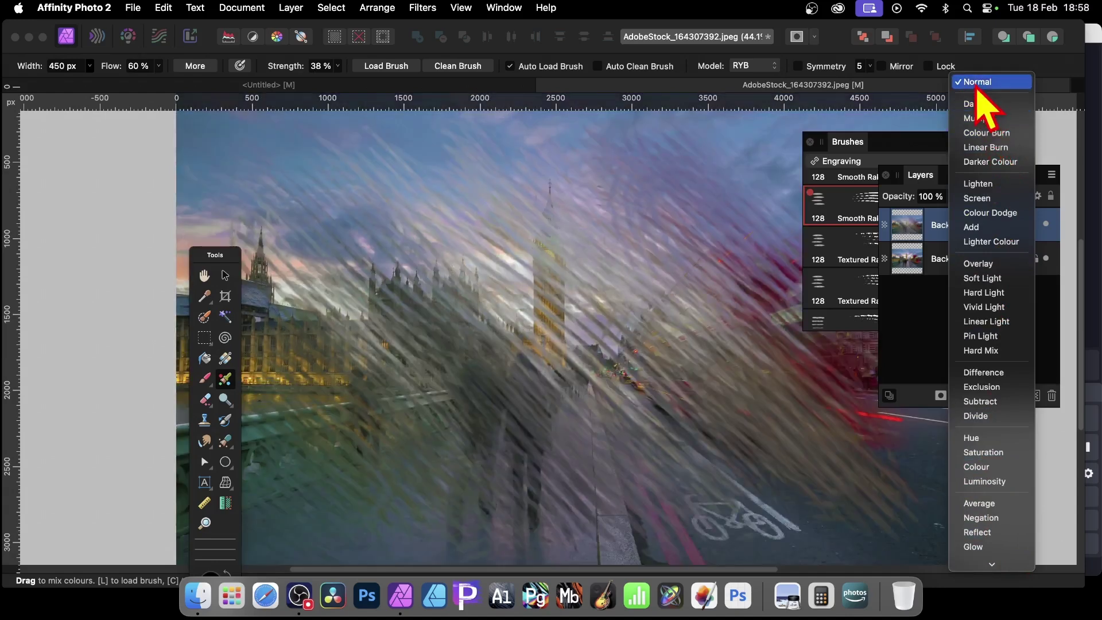
left_click(979, 84)
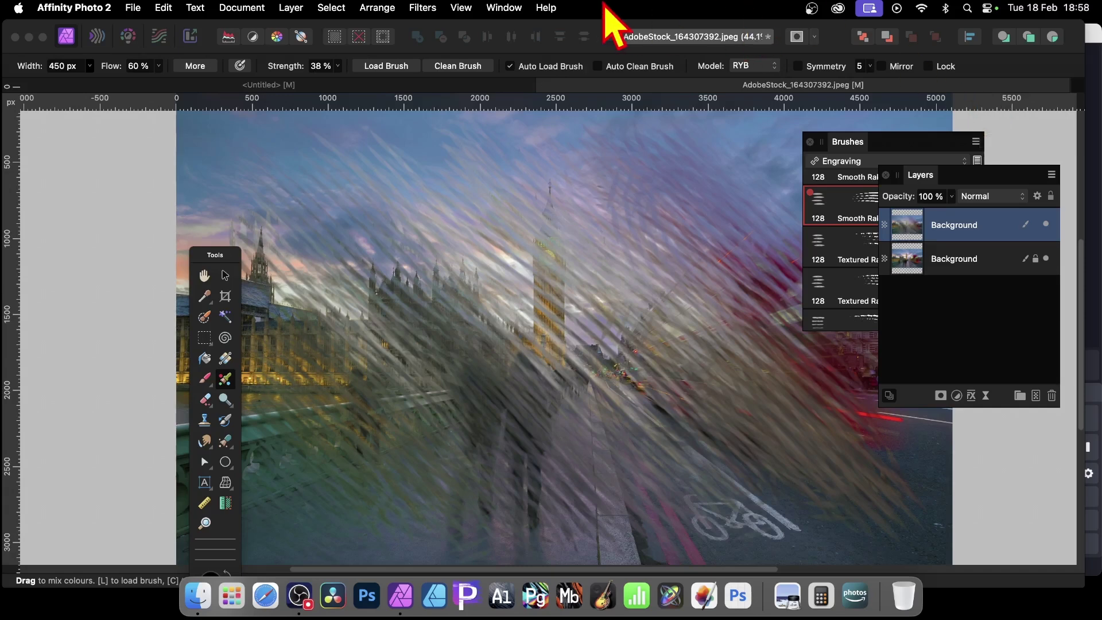
Start the Deform filter on the upper Background layer and place four control points around the centre of the image.
left_click(430, 7)
mouse_move(438, 85)
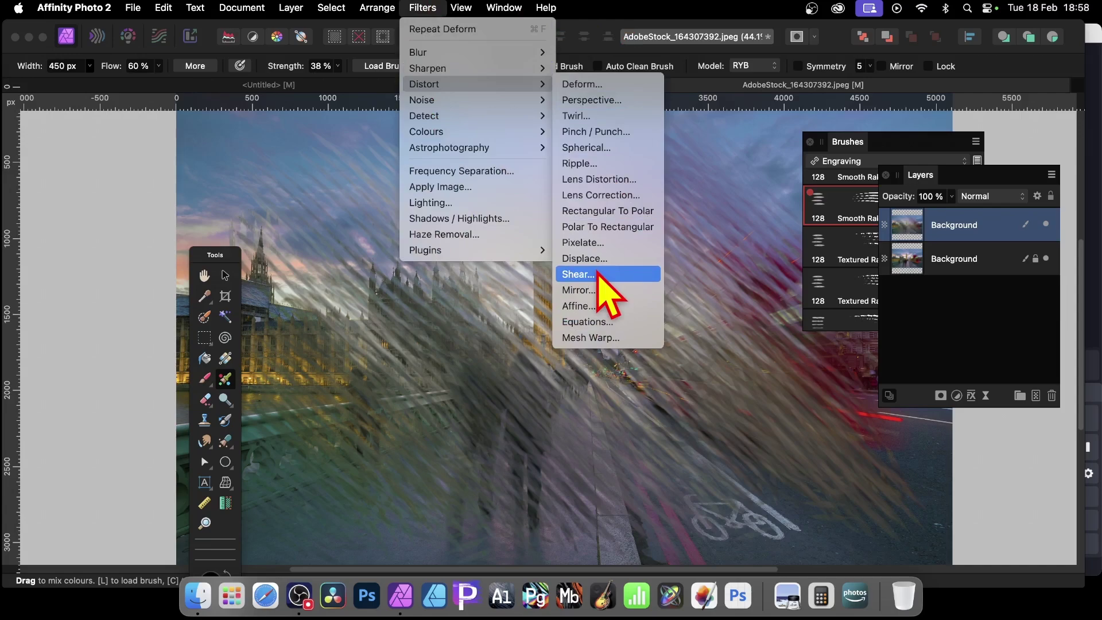
left_click(600, 85)
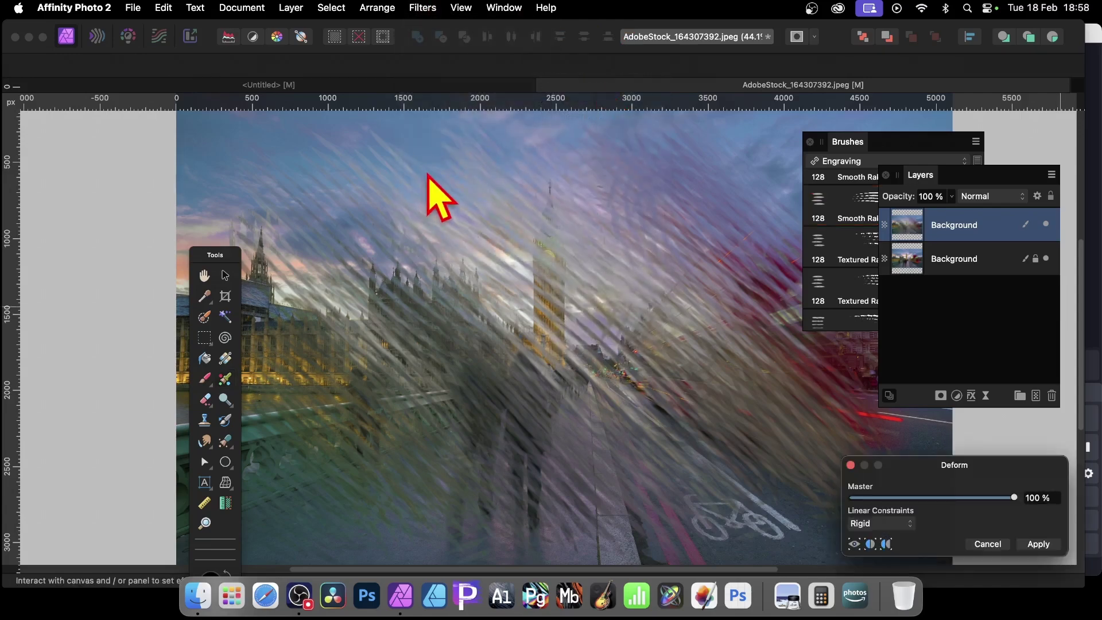
left_click_drag(975, 462, 831, 306)
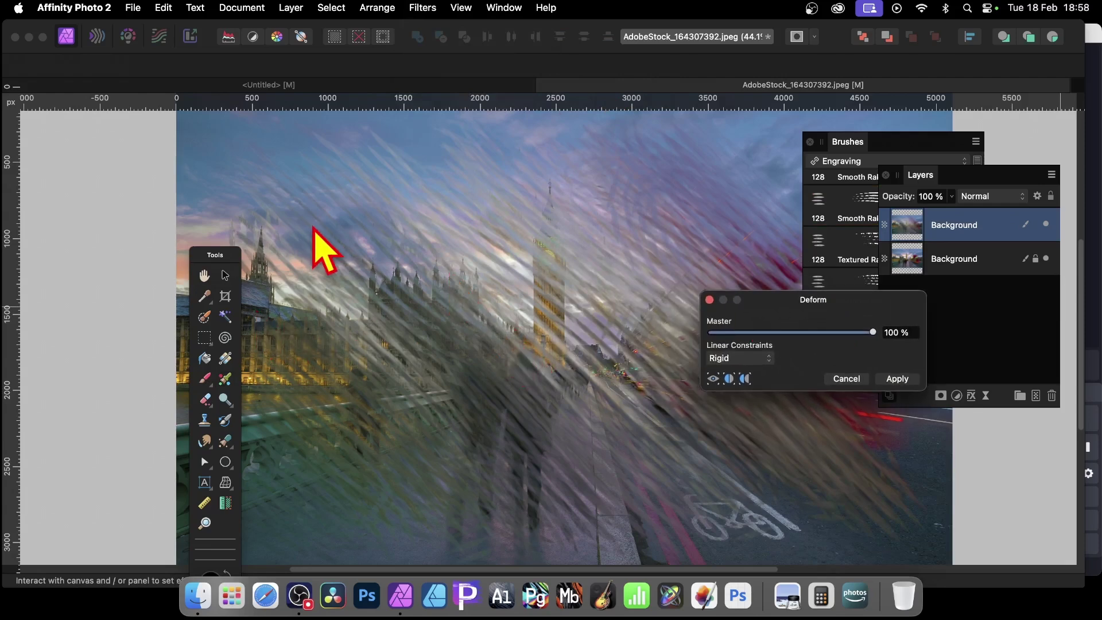
left_click(468, 306)
left_click(607, 413)
left_click(638, 262)
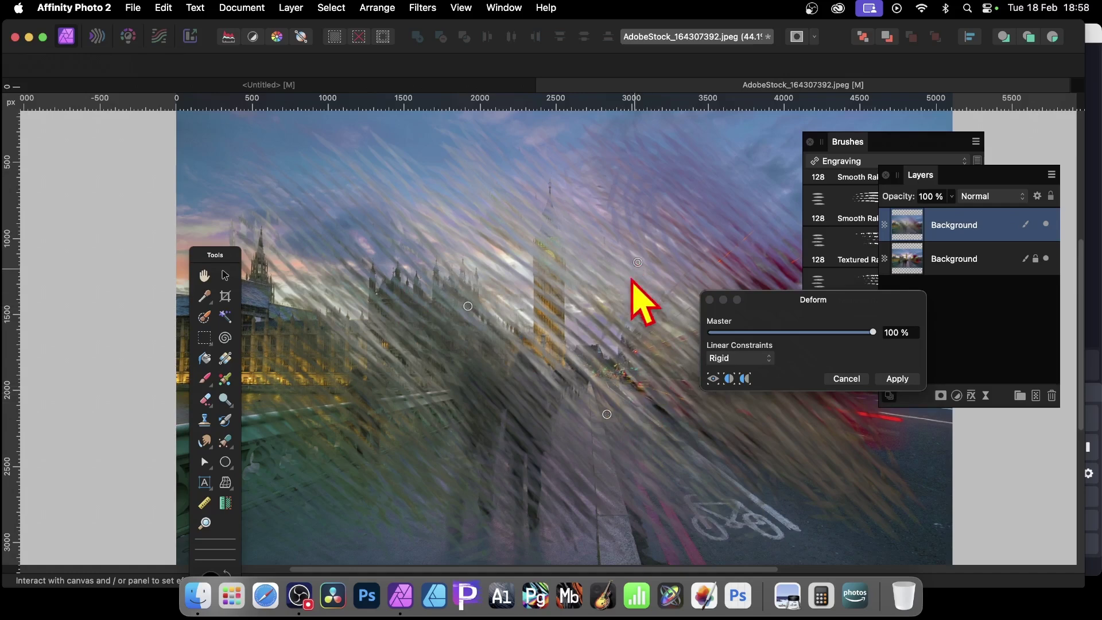
left_click(403, 433)
Pull the deform points outward toward the image corners and upward beside Big Ben to swirl the strokes, and apply the filter.
mouse_move(468, 306)
left_mouse_down()
mouse_move(438, 276)
mouse_move(457, 292)
left_mouse_up()
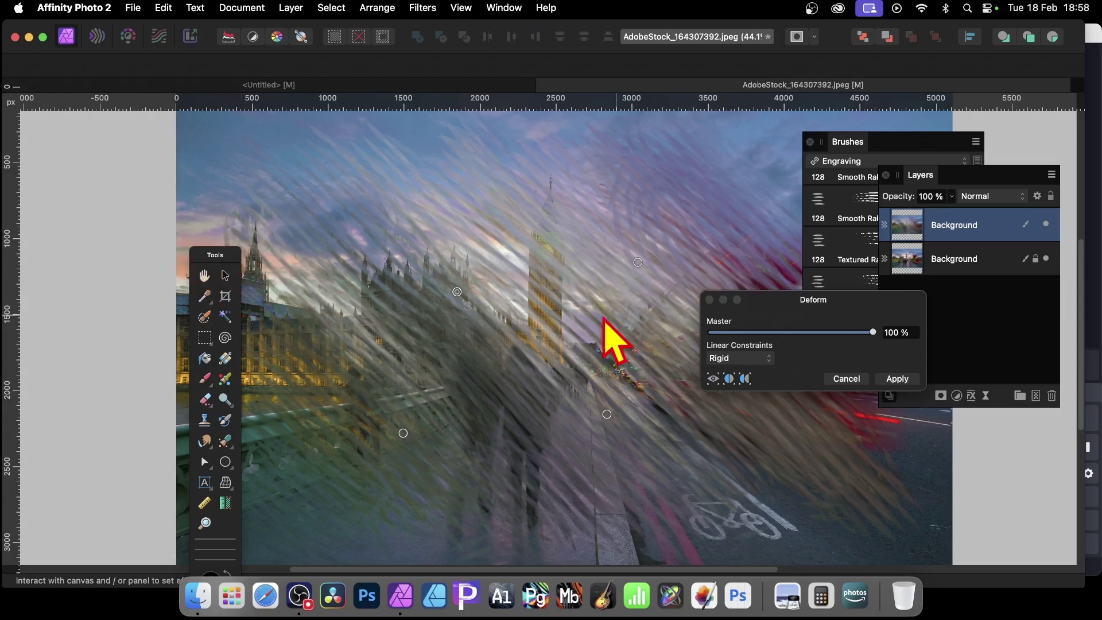
left_click_drag(457, 291, 307, 155)
left_click_drag(403, 432, 282, 511)
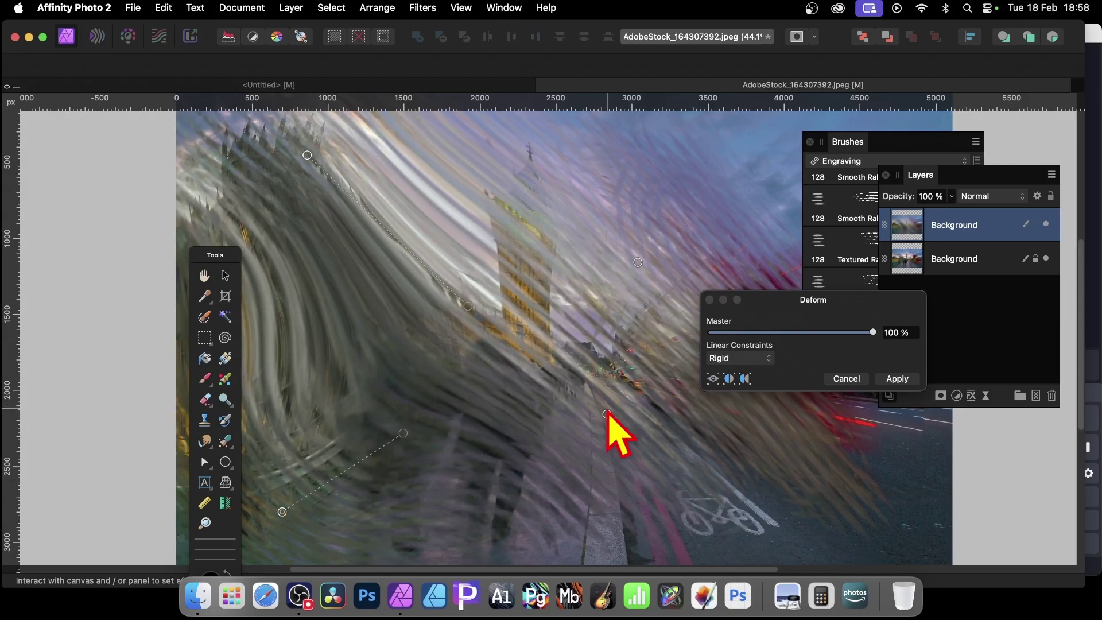
left_click_drag(607, 413, 883, 540)
left_click_drag(610, 342, 801, 175)
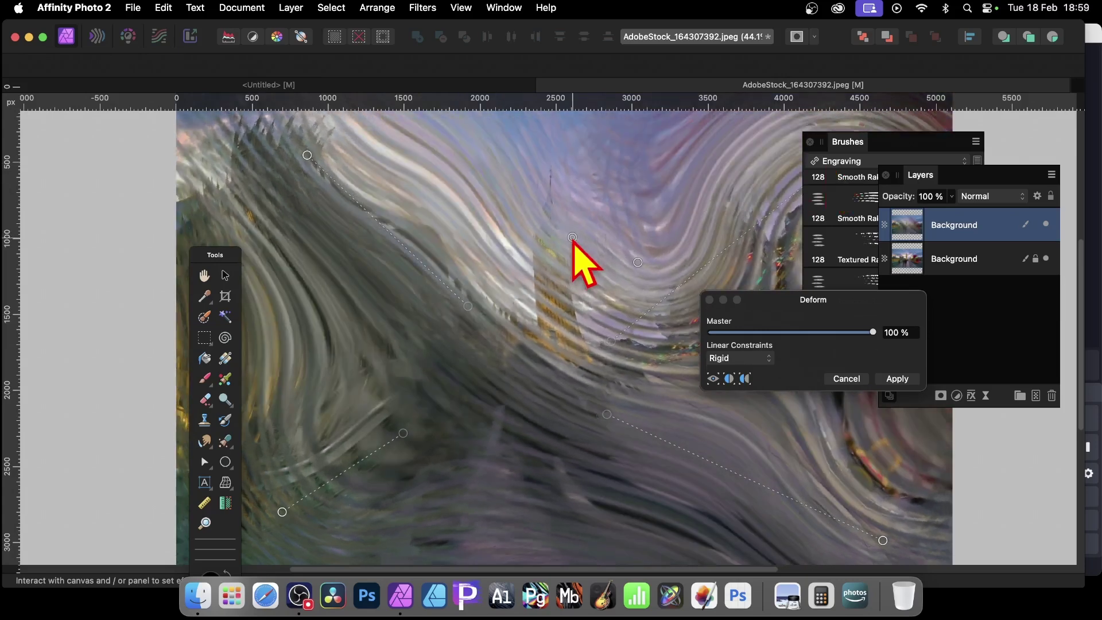
left_click_drag(573, 237, 545, 130)
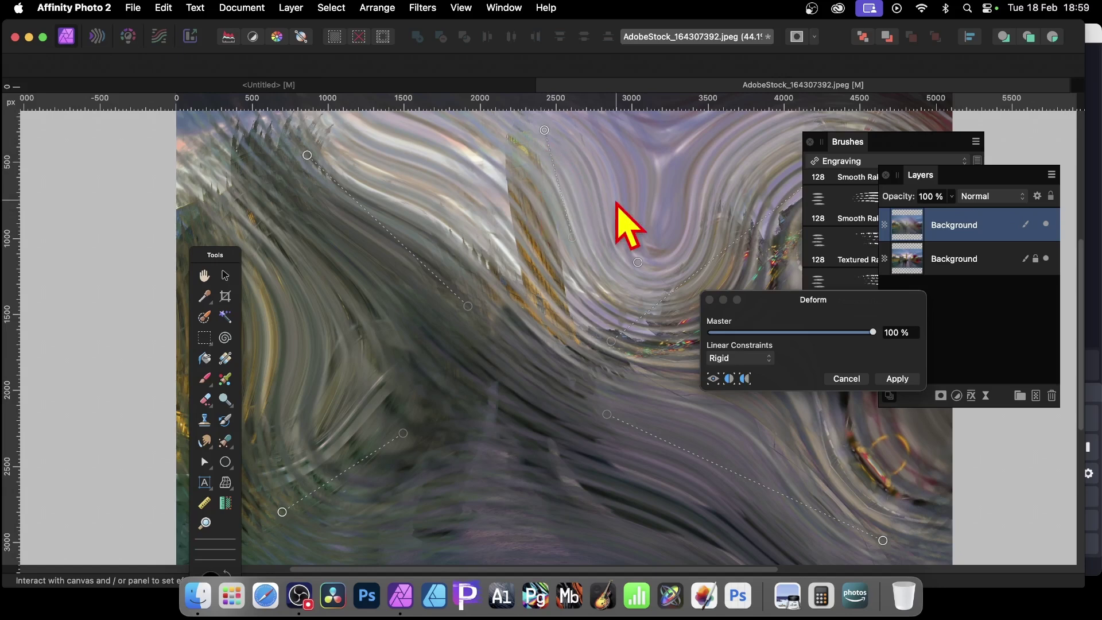
left_click(914, 381)
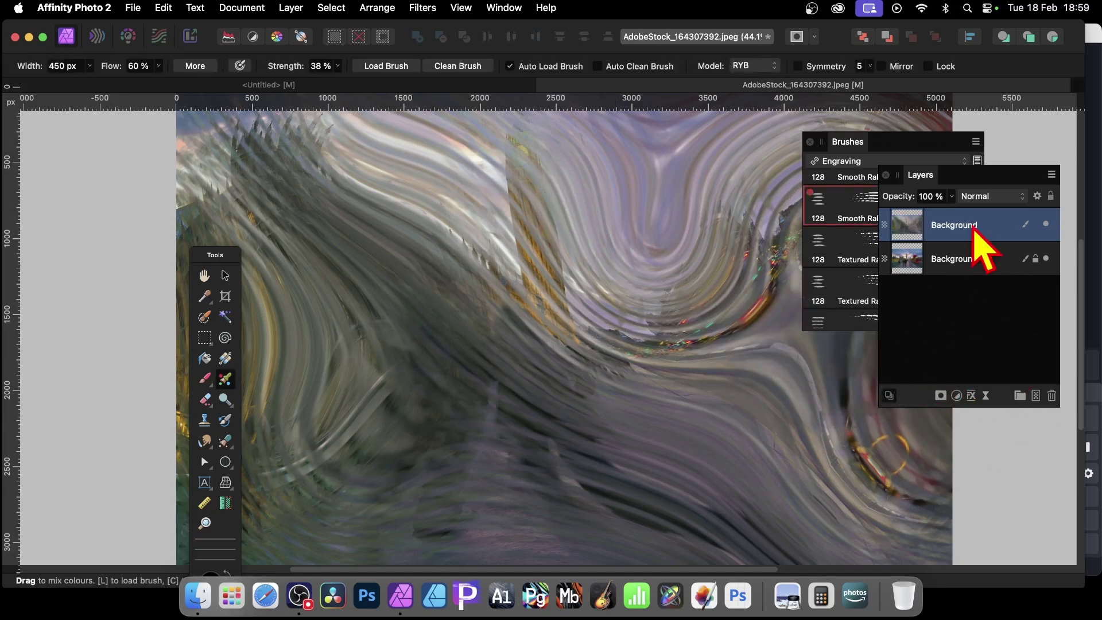
Set the blend mode of the deformed upper Background layer to Multiply.
left_click(1001, 198)
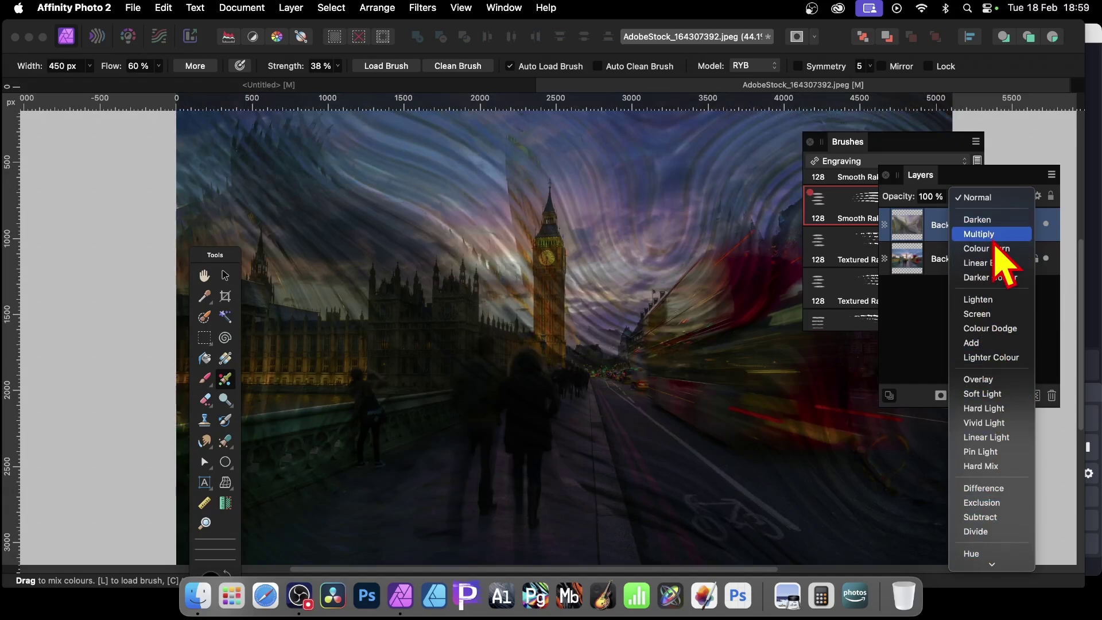
left_click(999, 234)
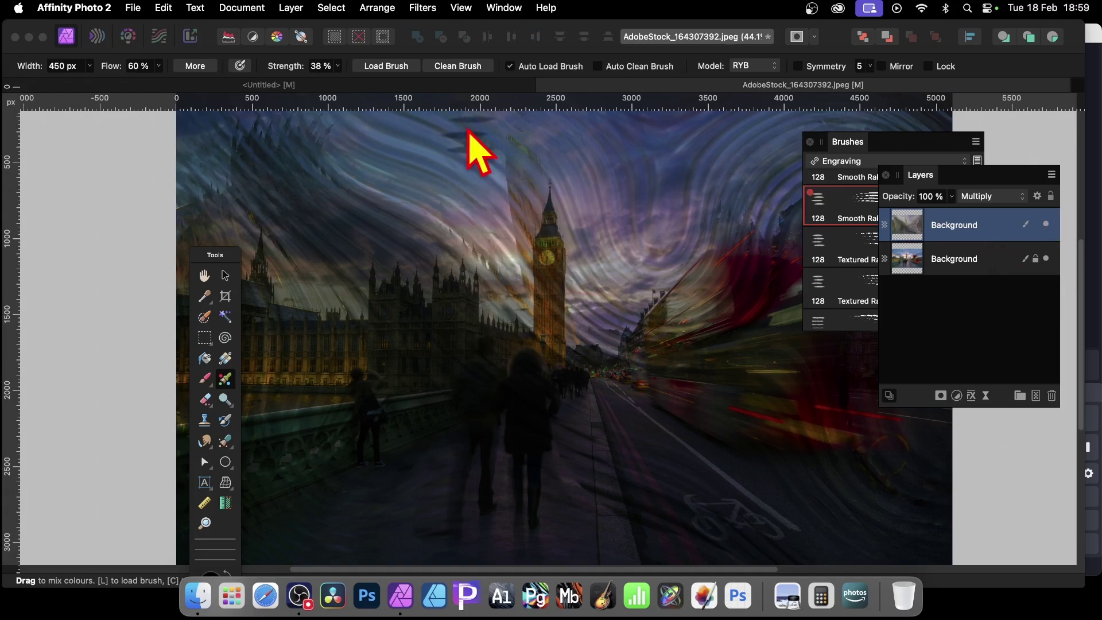
left_click(527, 185)
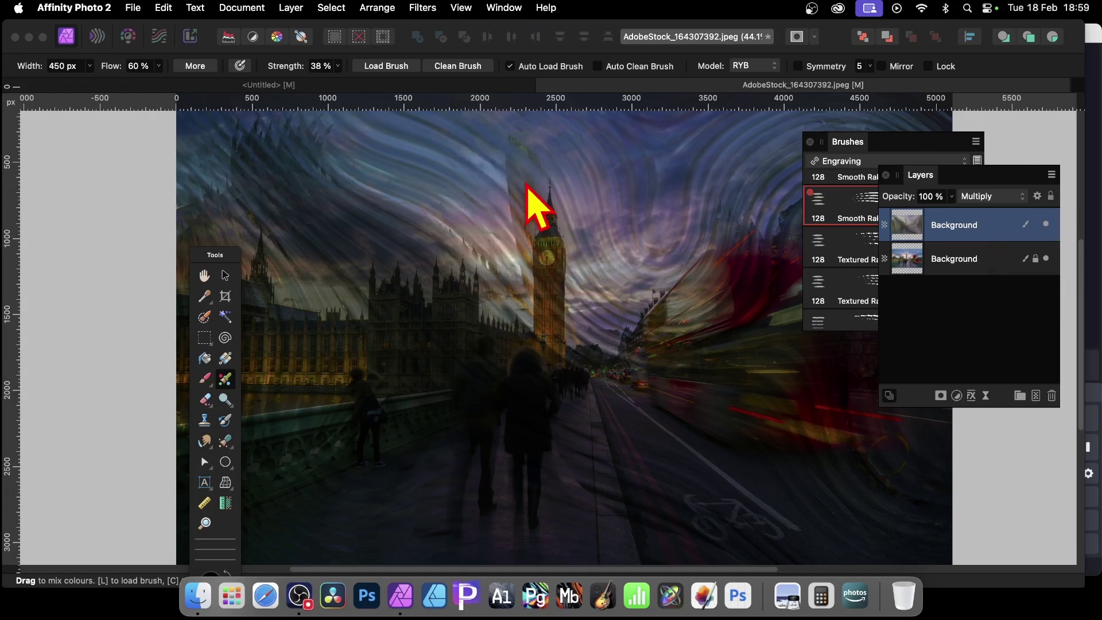
left_click_drag(525, 183, 509, 193)
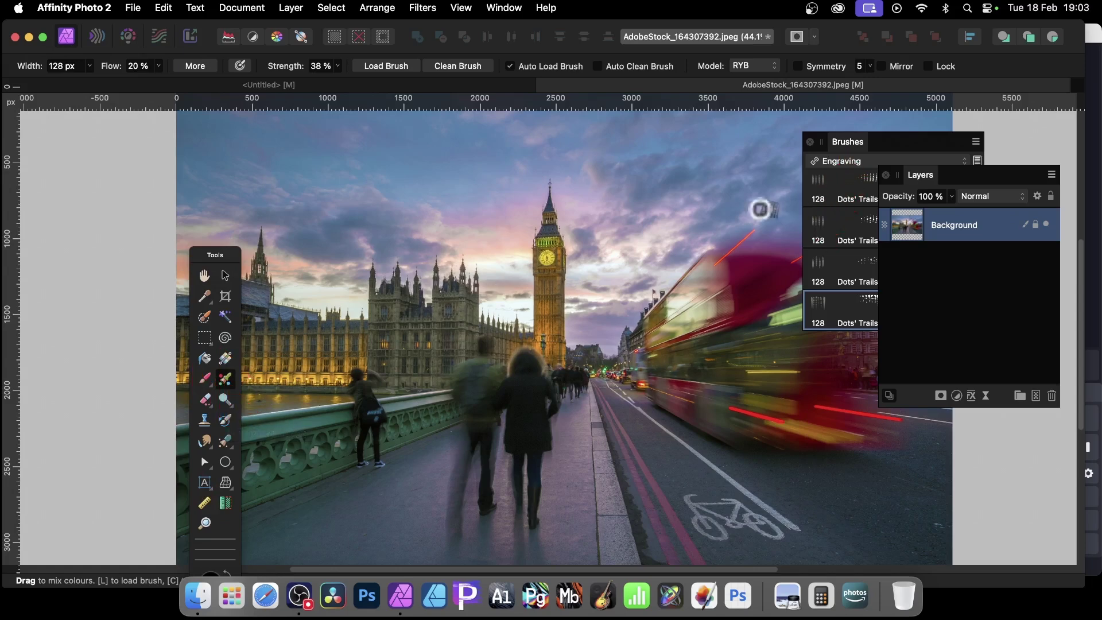
Smear vertical Paint Mixer Brush strokes over Big Ben, the neighbouring Parliament towers and the upper parts of the walking couple.
left_click(561, 198)
mouse_move(576, 325)
left_mouse_down()
mouse_move(566, 385)
mouse_move(553, 378)
mouse_move(543, 410)
mouse_move(522, 395)
mouse_move(513, 361)
mouse_move(521, 384)
mouse_move(562, 402)
mouse_move(576, 365)
mouse_move(581, 195)
mouse_move(593, 338)
mouse_move(561, 398)
mouse_move(534, 350)
mouse_move(511, 460)
mouse_move(477, 417)
mouse_move(421, 222)
mouse_move(433, 202)
mouse_move(453, 185)
mouse_move(466, 278)
mouse_move(506, 403)
mouse_move(505, 249)
mouse_move(520, 187)
mouse_move(531, 206)
mouse_move(549, 367)
mouse_move(576, 464)
mouse_move(585, 208)
mouse_move(594, 332)
mouse_move(583, 375)
mouse_move(580, 191)
mouse_move(597, 470)
mouse_move(594, 211)
mouse_move(575, 182)
mouse_move(566, 417)
mouse_move(519, 440)
mouse_move(490, 422)
mouse_move(436, 202)
mouse_move(458, 403)
mouse_move(450, 489)
mouse_move(416, 386)
mouse_move(401, 210)
mouse_move(398, 399)
mouse_move(383, 351)
mouse_move(370, 186)
mouse_move(461, 379)
left_mouse_up()
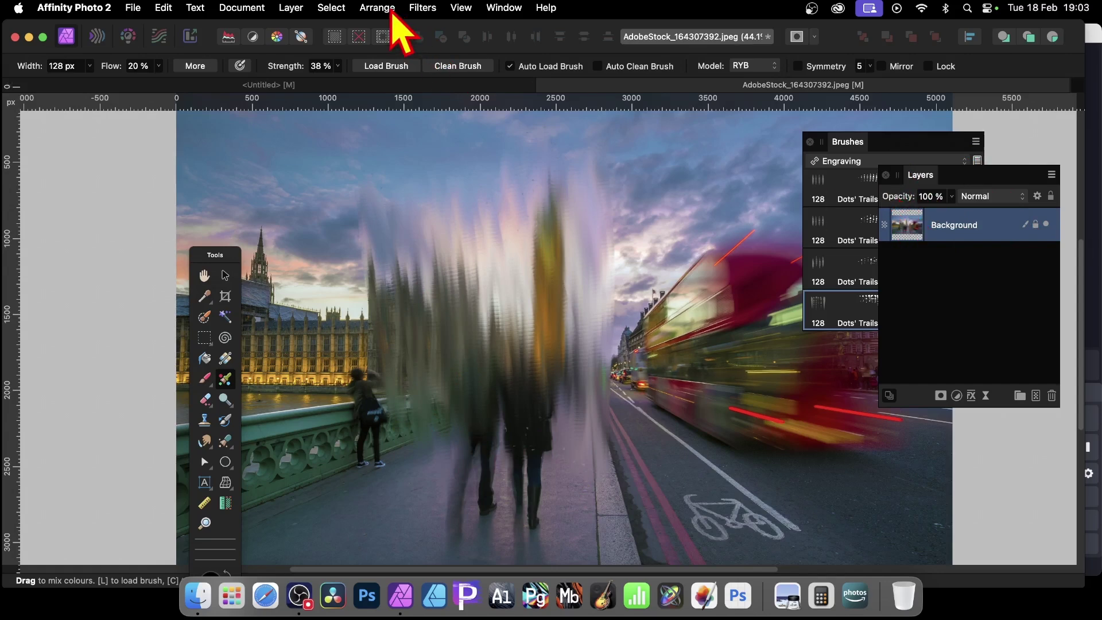
Start fading the last Paint Mixer Brush stroke and try the Darken blend mode with the fade at 37%.
left_click(290, 7)
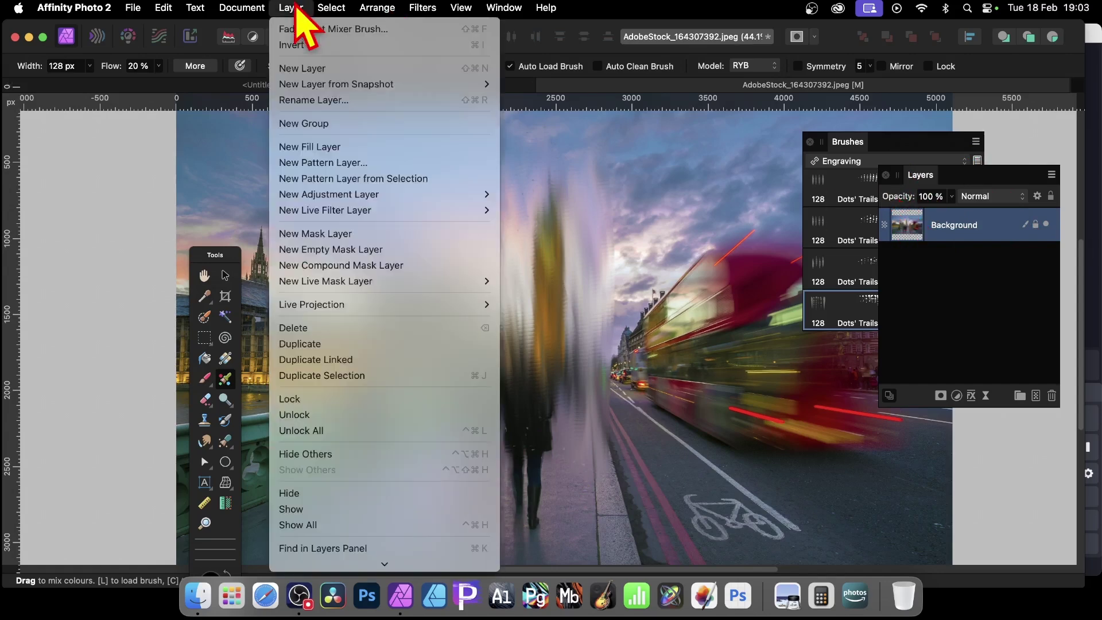
left_click(296, 32)
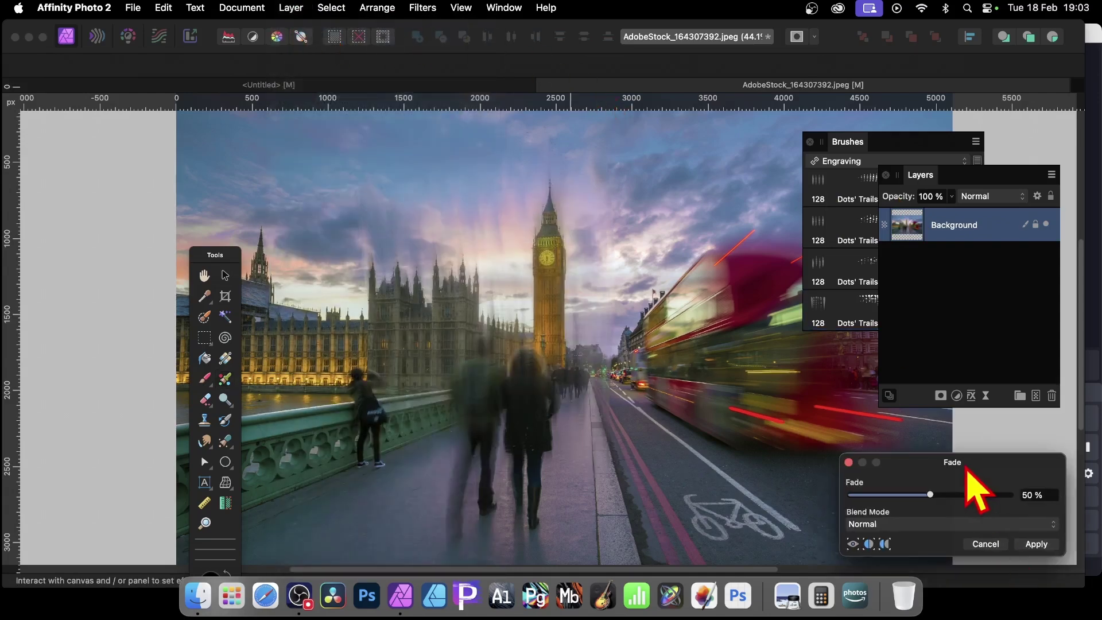
mouse_move(967, 468)
left_mouse_down()
mouse_move(686, 321)
mouse_move(686, 355)
mouse_move(623, 355)
mouse_move(696, 355)
mouse_move(612, 359)
mouse_move(753, 361)
mouse_move(567, 362)
mouse_move(763, 364)
mouse_move(574, 360)
mouse_move(777, 352)
mouse_move(782, 324)
left_mouse_up()
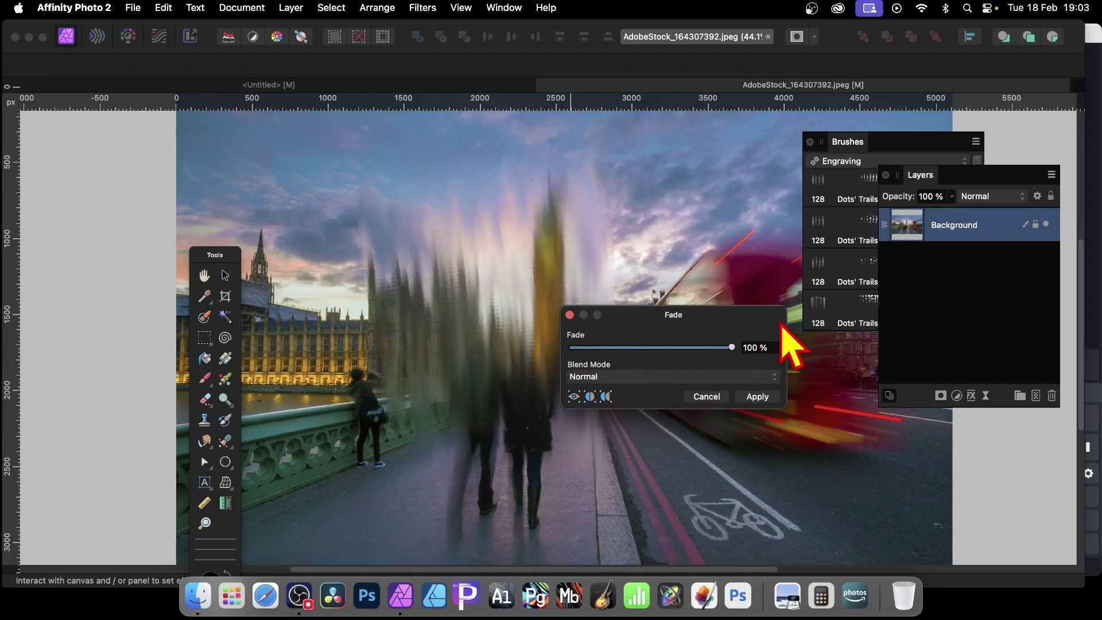
left_click(674, 376)
left_click(662, 400)
mouse_move(731, 348)
left_mouse_down()
mouse_move(618, 353)
mouse_move(590, 369)
mouse_move(664, 373)
mouse_move(612, 354)
mouse_move(599, 357)
mouse_move(695, 362)
mouse_move(631, 374)
left_mouse_up()
Try the Difference blend mode for the brush stroke fade, raising the fade amount to 74% and on to 100%.
left_click(632, 377)
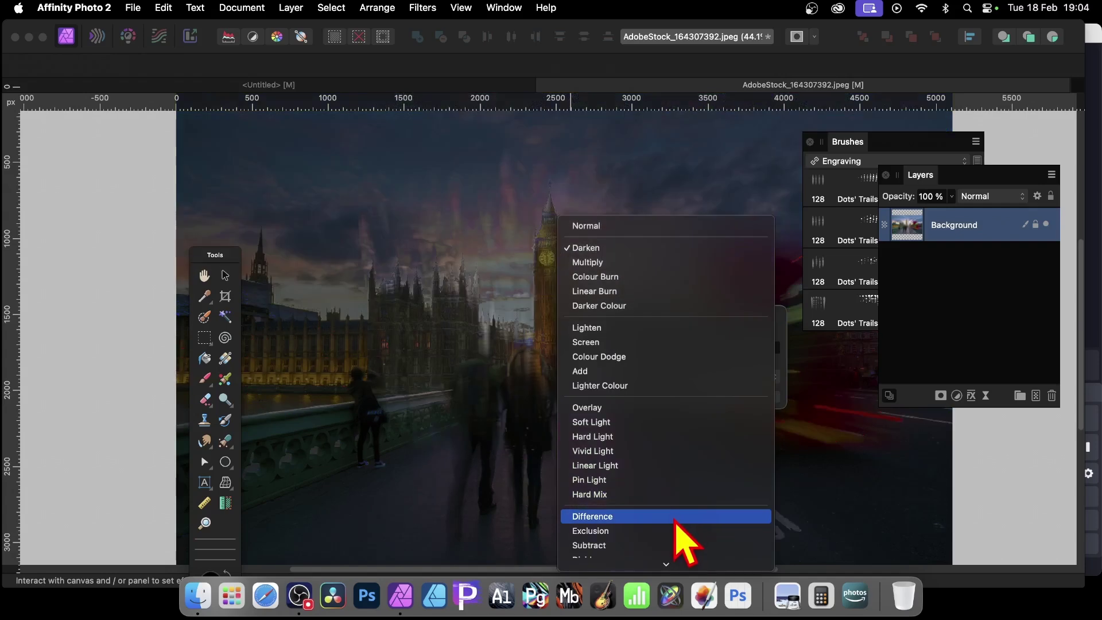
left_click(678, 518)
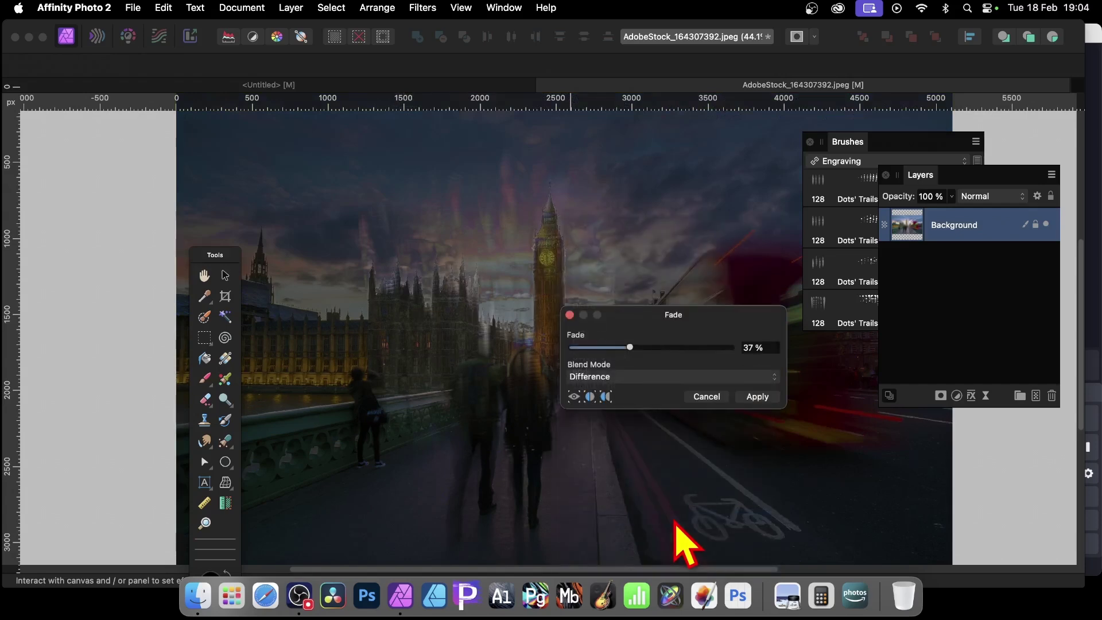
left_click_drag(637, 349, 714, 353)
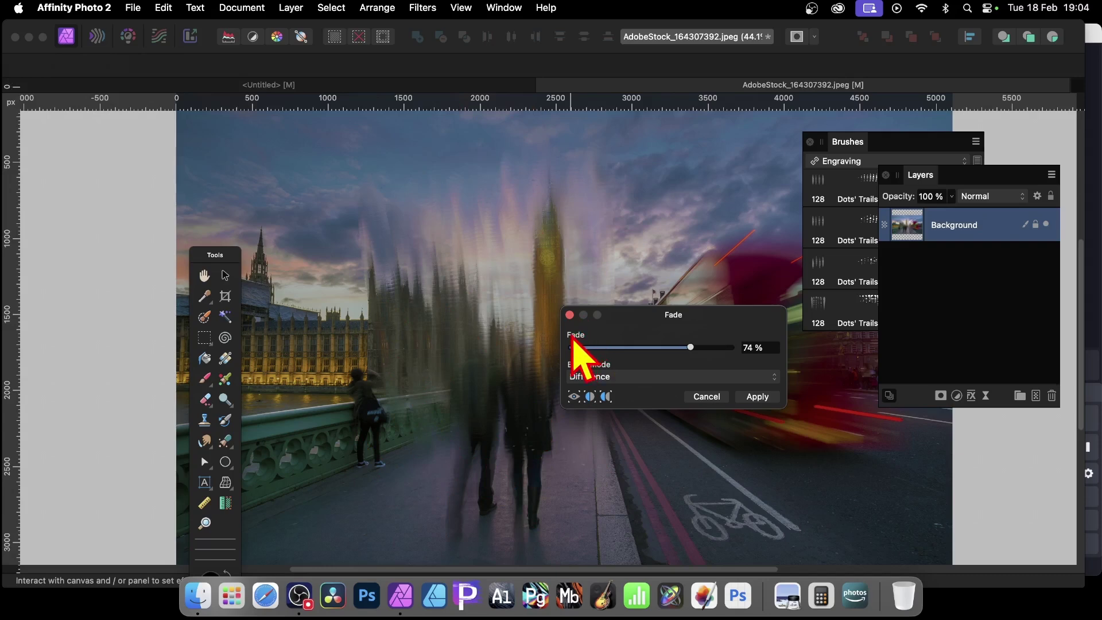
left_click(701, 348)
left_click_drag(700, 348, 732, 347)
Set the fade's blend mode to Subtract at 100% and apply it to the brush stroke.
left_click(674, 377)
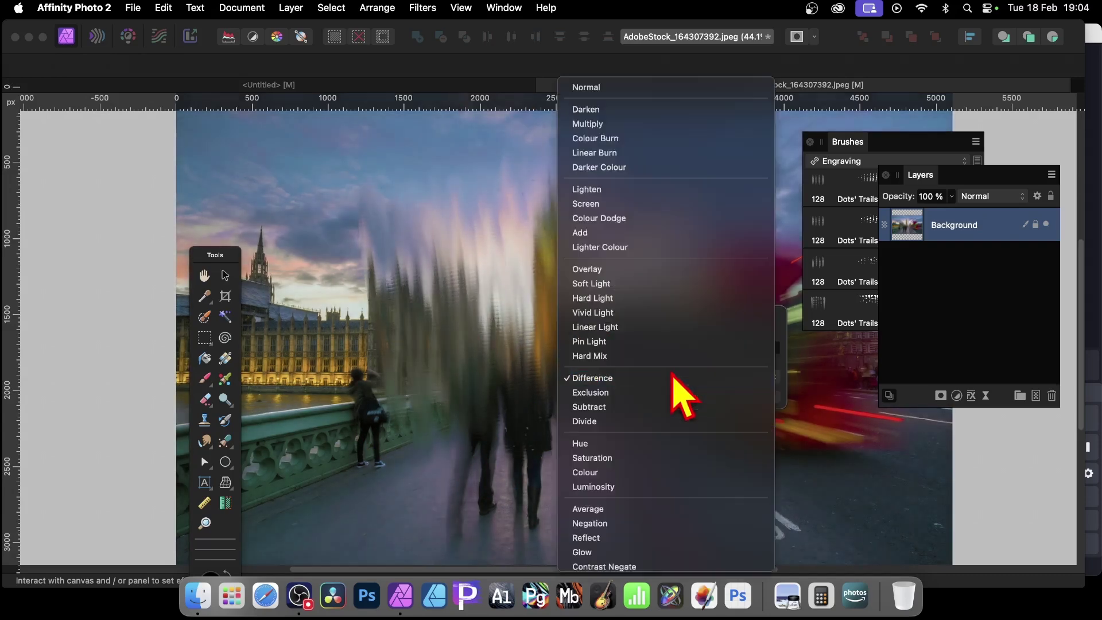
left_click(674, 407)
left_click_drag(673, 346, 733, 357)
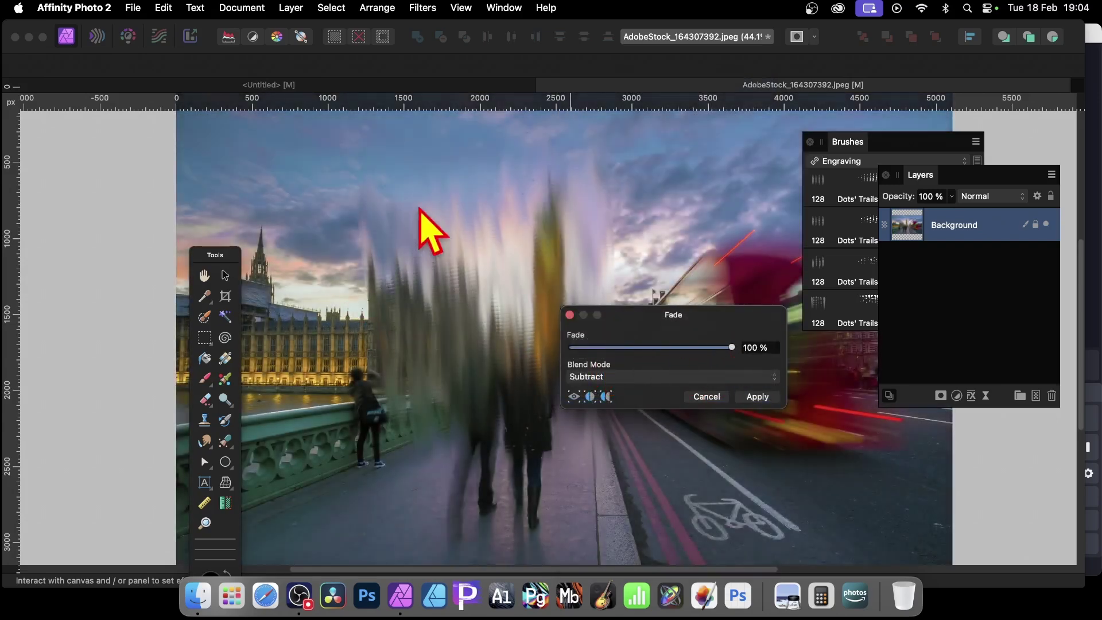
left_click(541, 177)
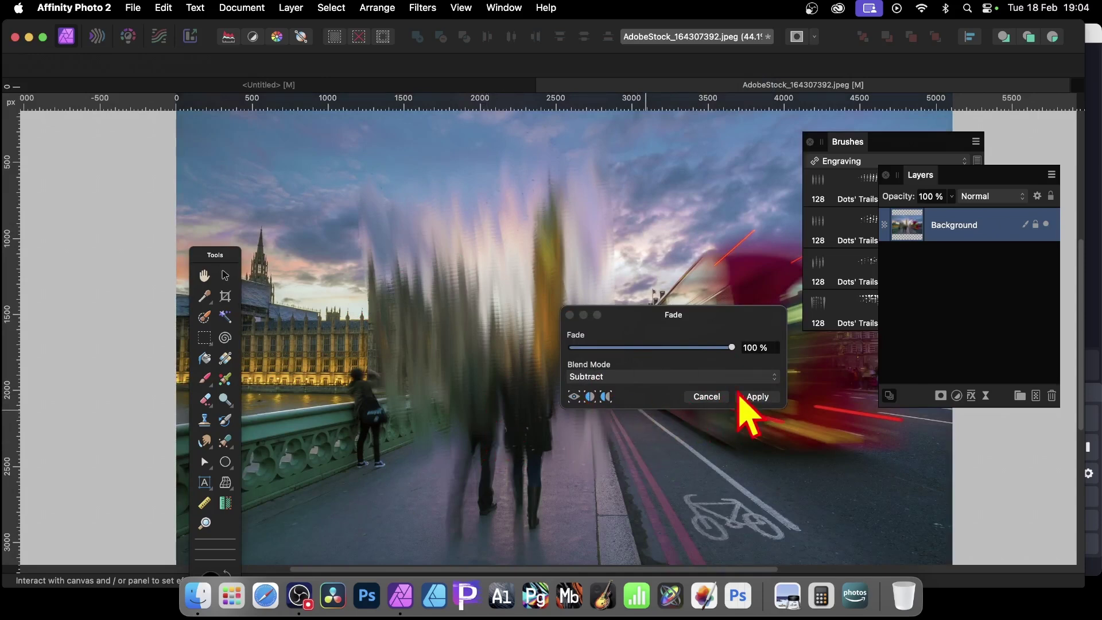
left_click(757, 397)
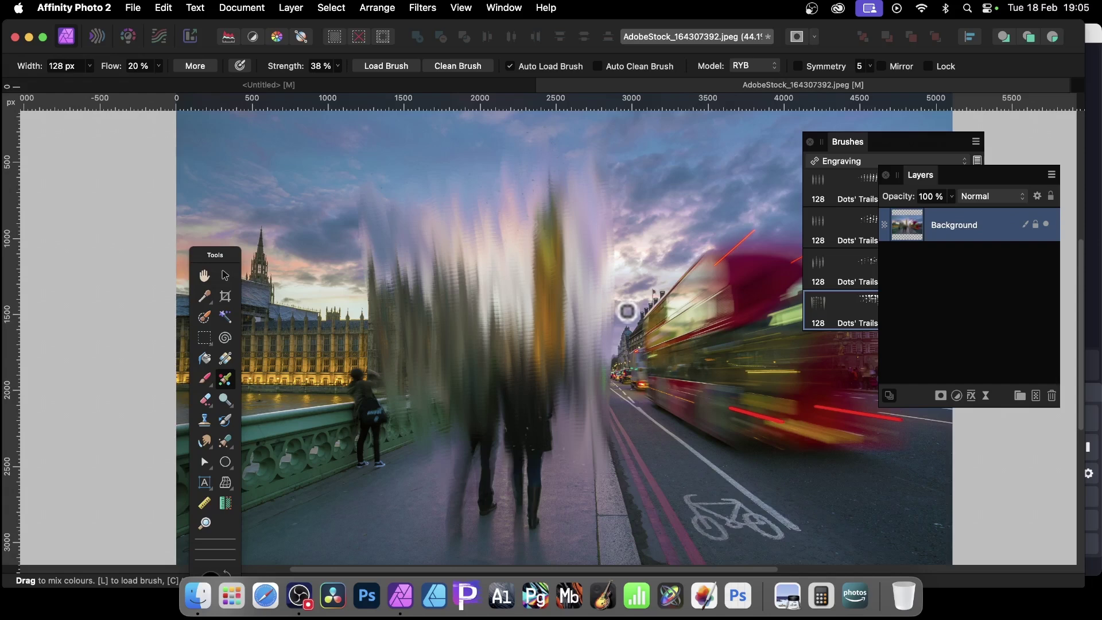
Set the Dots' Trails 04 brush dynamics to 91% hue, 77% saturation and 94% luminosity jitter.
double_click(863, 313)
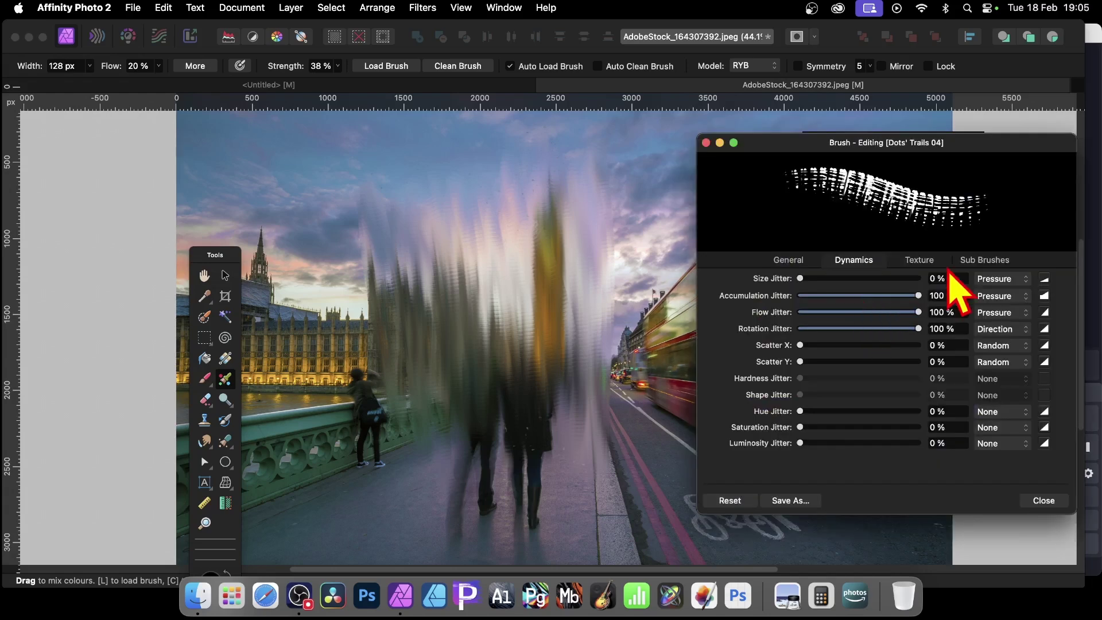
left_click_drag(815, 411, 911, 443)
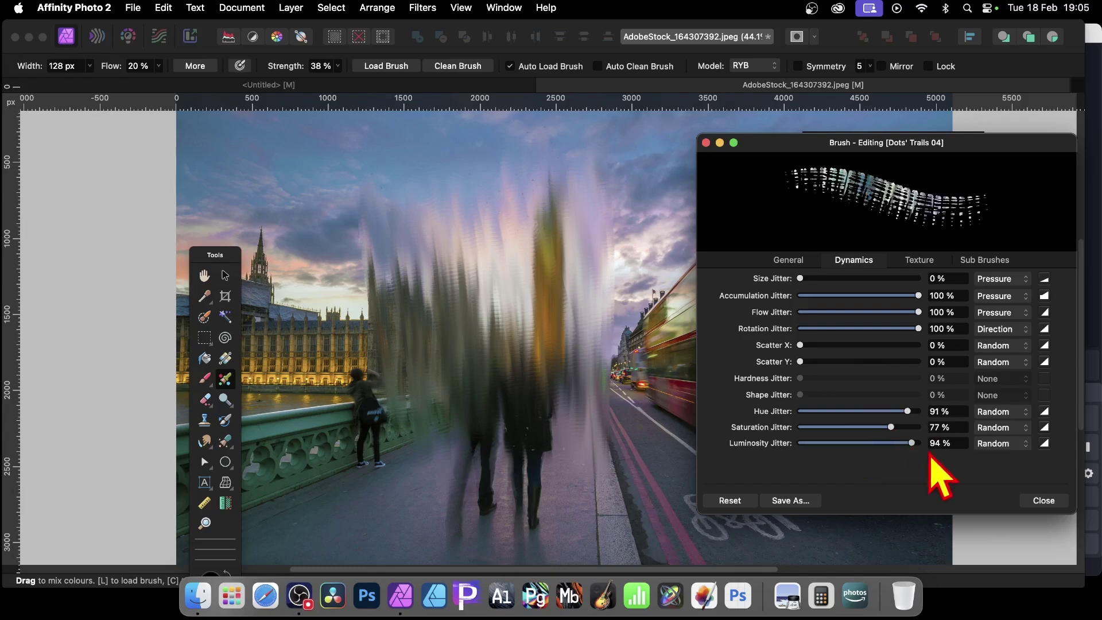
left_click(1044, 500)
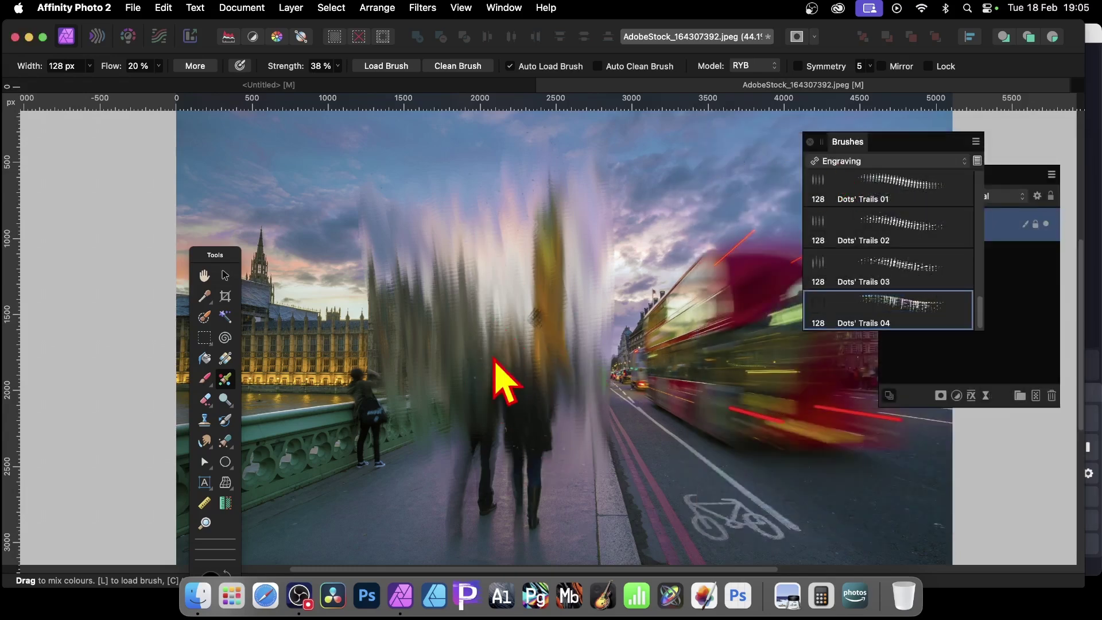
Smear vertical strokes with the Dots' Trails 04 brush over the lit Parliament wing, bridge railing and the person leaning there.
mouse_move(495, 362)
left_mouse_down()
mouse_move(535, 303)
mouse_move(515, 237)
mouse_move(508, 331)
mouse_move(466, 377)
mouse_move(383, 410)
mouse_move(363, 401)
mouse_move(333, 324)
mouse_move(304, 291)
mouse_move(319, 258)
mouse_move(345, 340)
mouse_move(320, 405)
mouse_move(284, 405)
mouse_move(278, 425)
mouse_move(291, 428)
mouse_move(301, 379)
mouse_move(298, 292)
mouse_move(341, 248)
mouse_move(357, 255)
mouse_move(407, 379)
left_mouse_up()
key("ctrl+z")
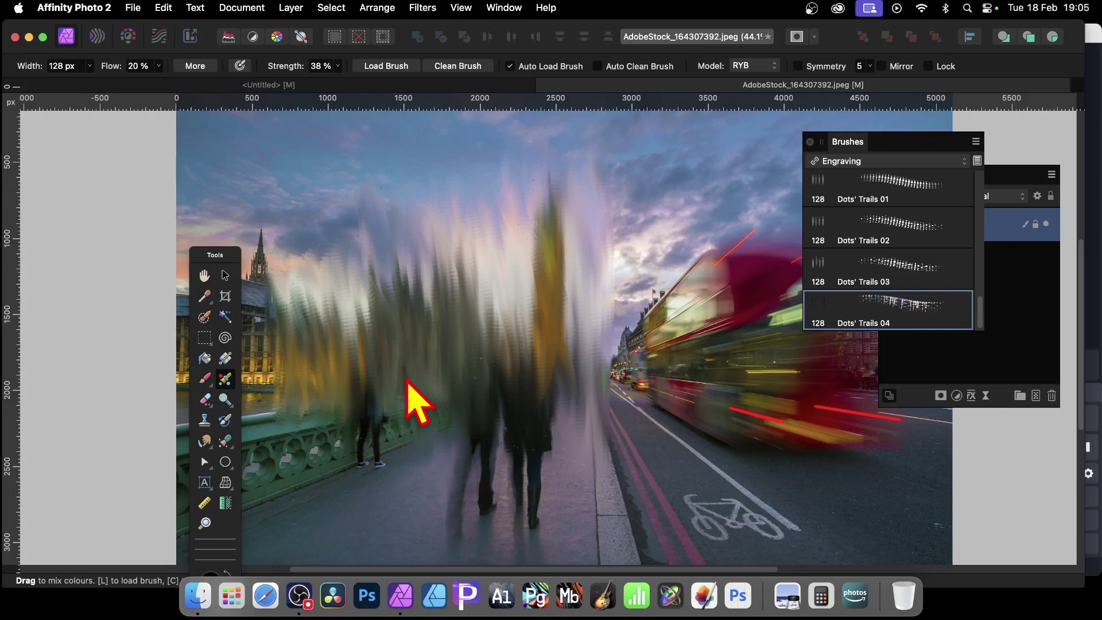